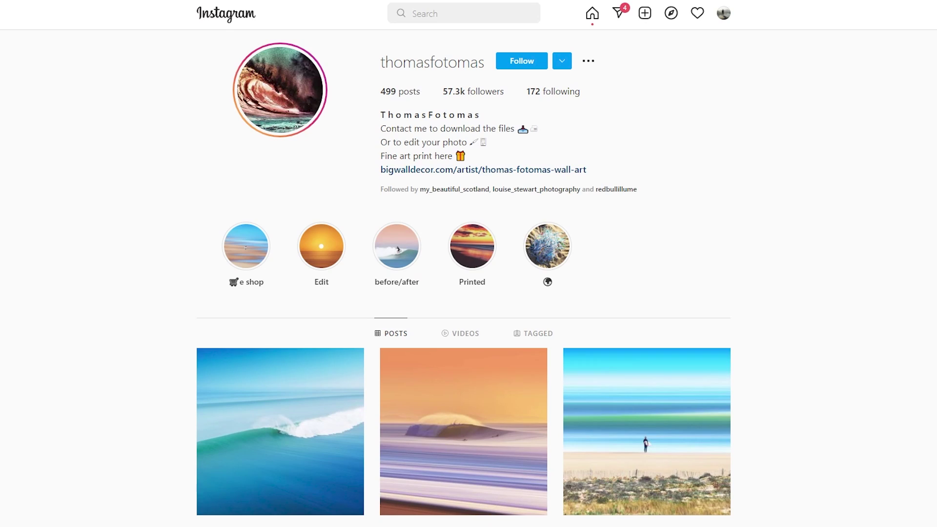
Step: Look through the photographer's profile posts for examples of motion-blurred beach and surf images
scroll(469, 278, down, 1)
scroll(468, 278, down, 3)
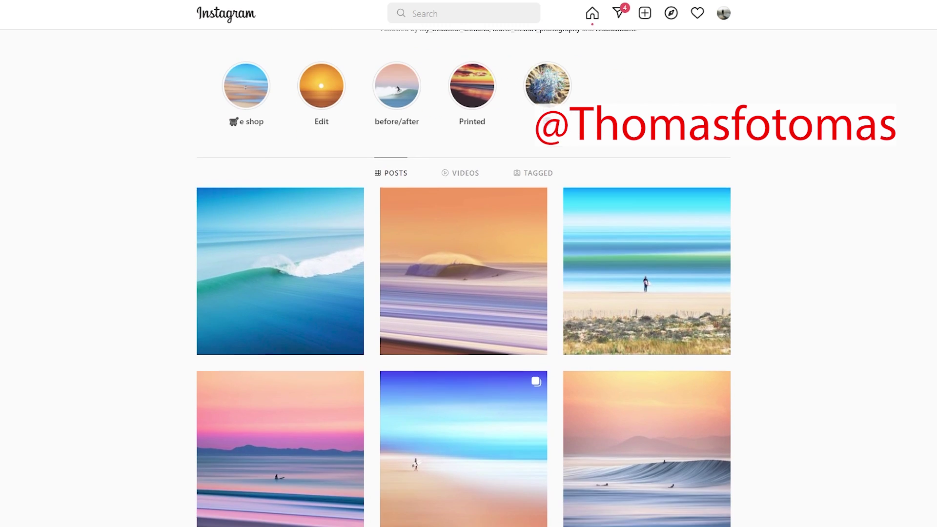
scroll(468, 278, down, 3)
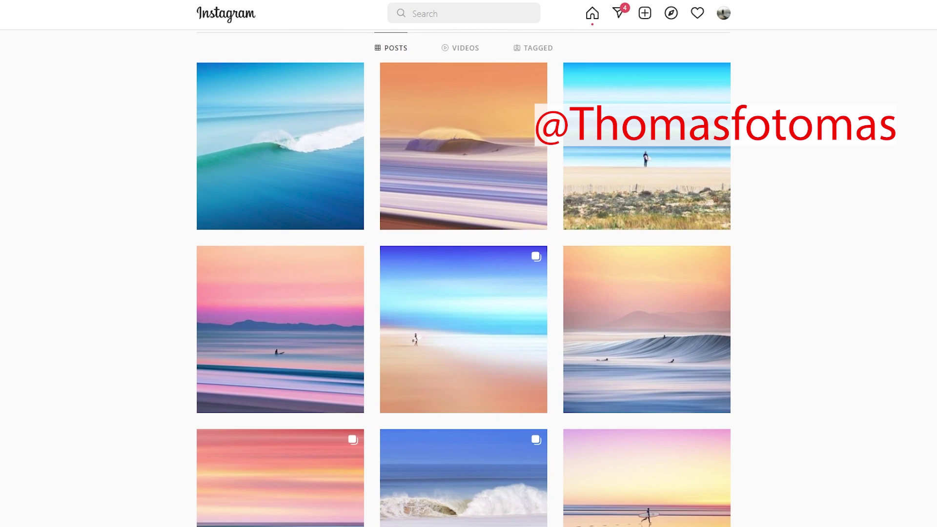
scroll(469, 278, down, 2)
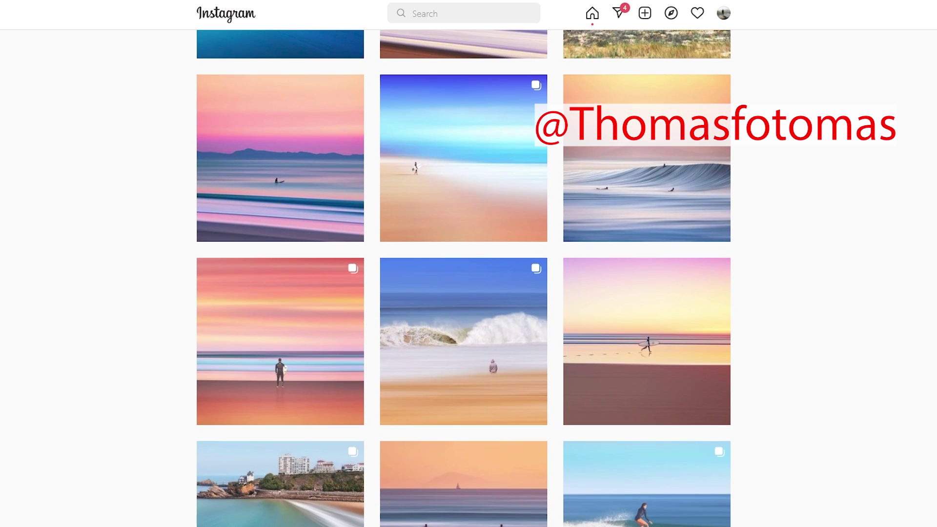
scroll(468, 278, down, 3)
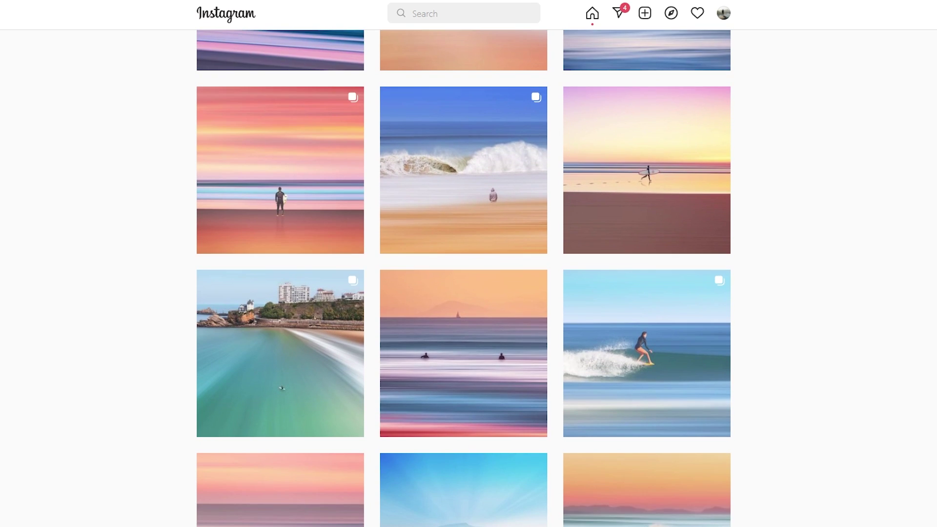
scroll(468, 279, down, 4)
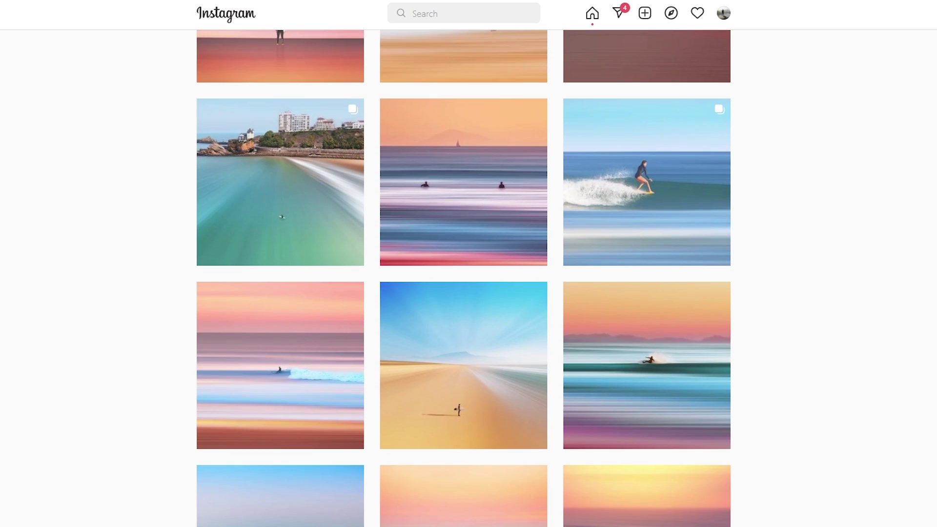
scroll(469, 278, down, 4)
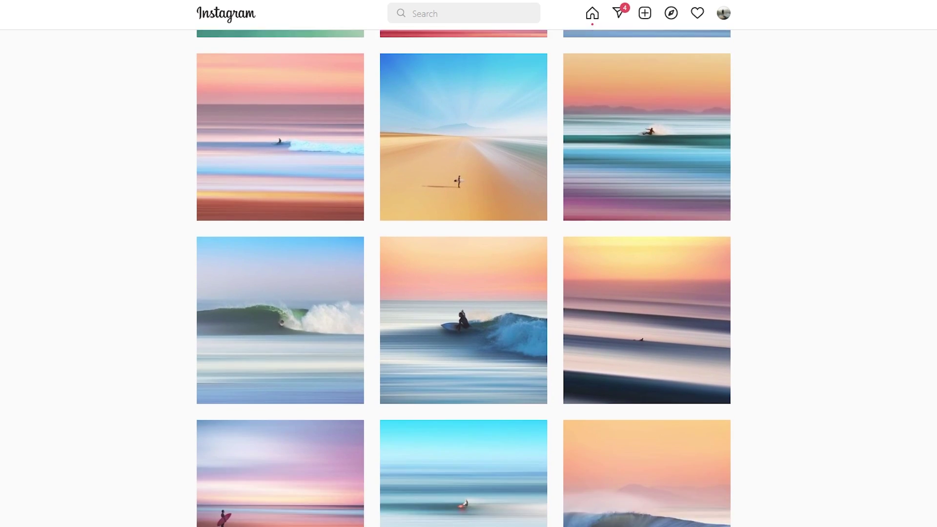
scroll(468, 278, down, 2)
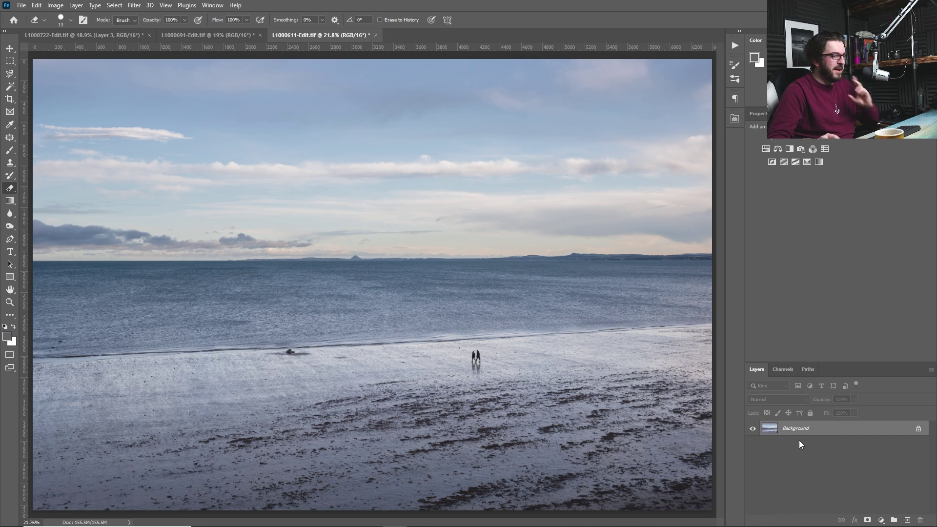
Step: Duplicate the Background layer and outline the two walking people with their reflections using the Magnetic Lasso
drag(805, 432, 908, 521)
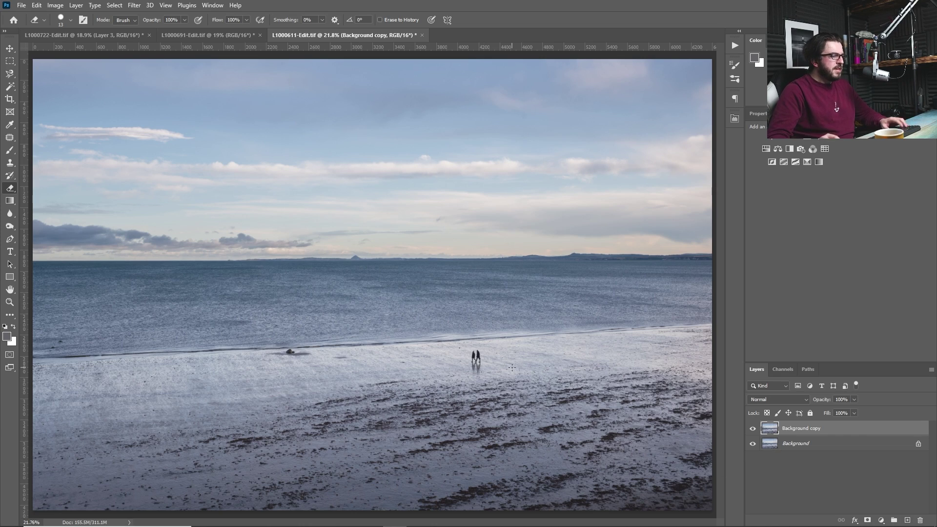
key(z)
click(471, 359)
click(464, 357)
click(457, 353)
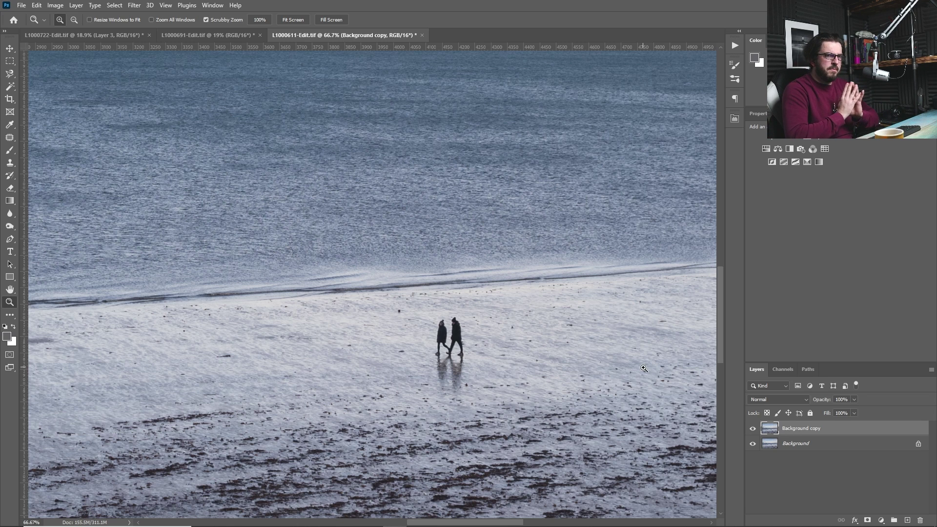
click(430, 347)
click(430, 347)
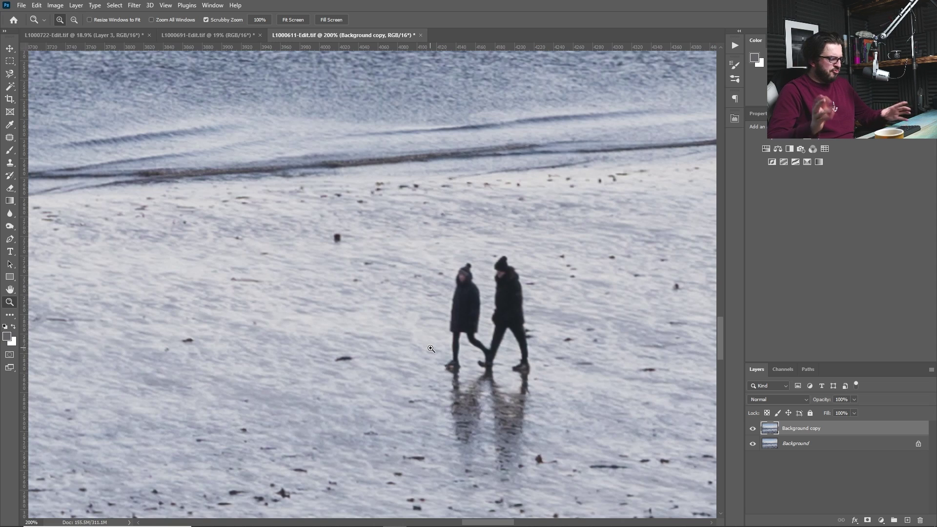
click(11, 75)
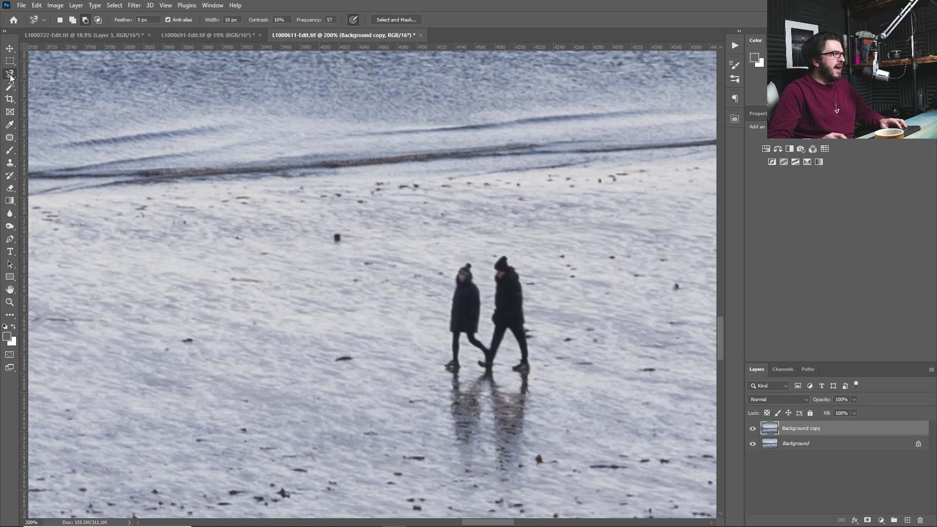
click(453, 389)
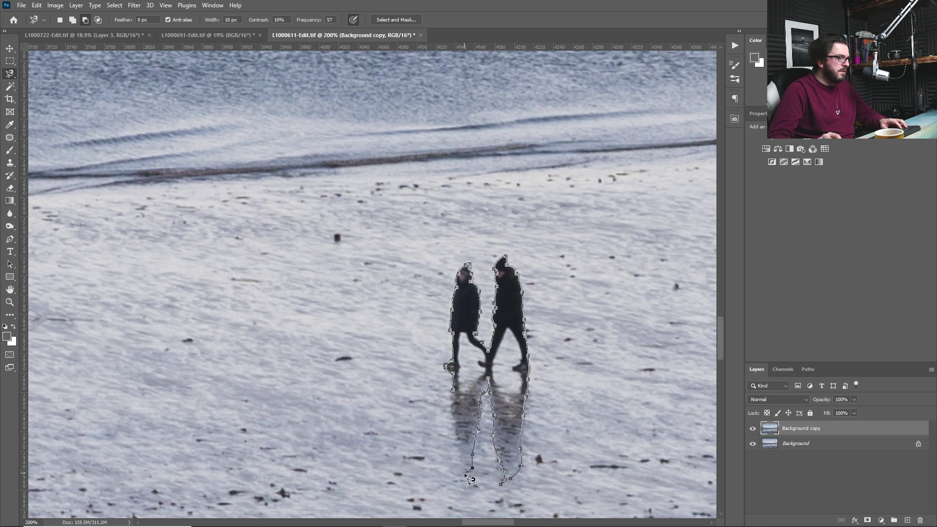
click(459, 399)
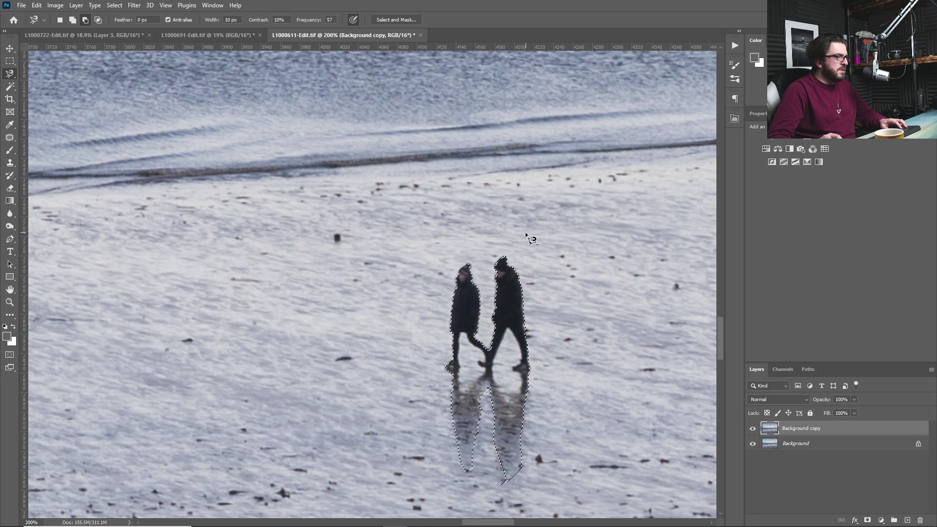
Step: Subtract the gaps between each walker's legs from the selection with the Magnetic Lasso
click(86, 20)
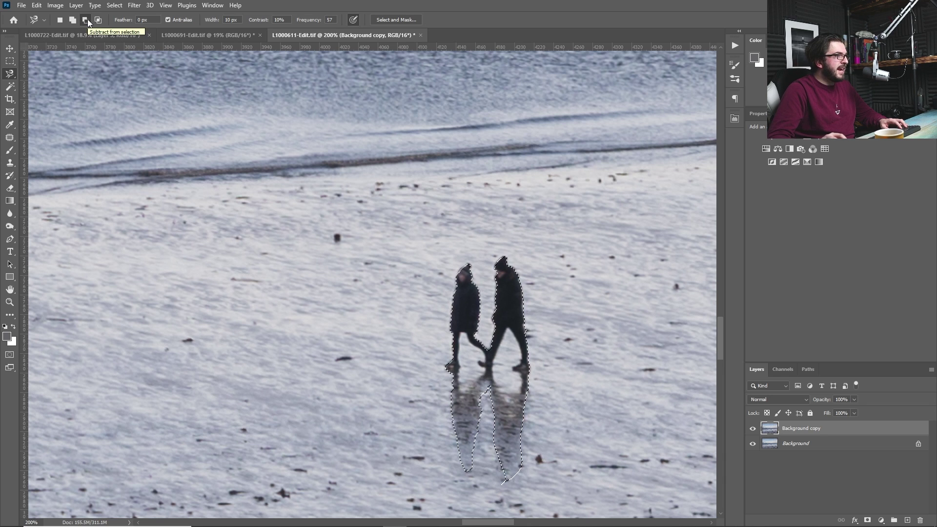
click(462, 333)
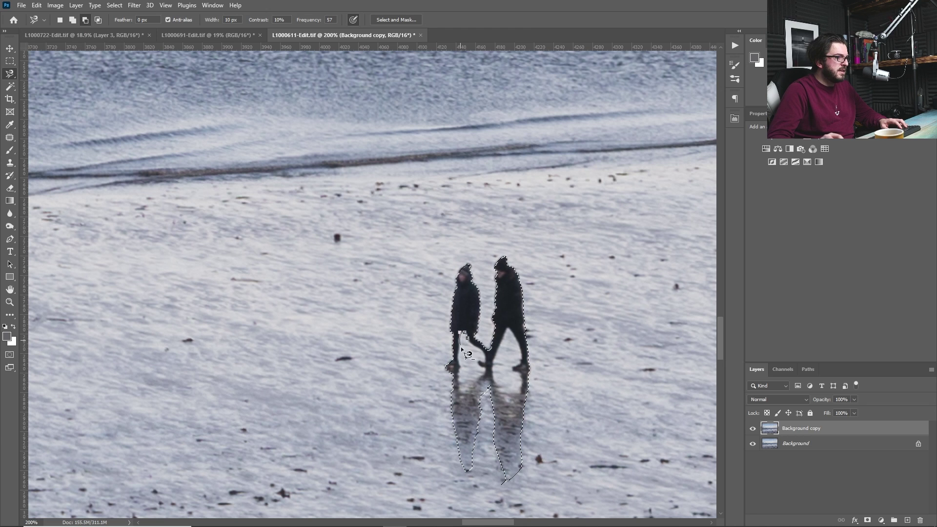
click(460, 395)
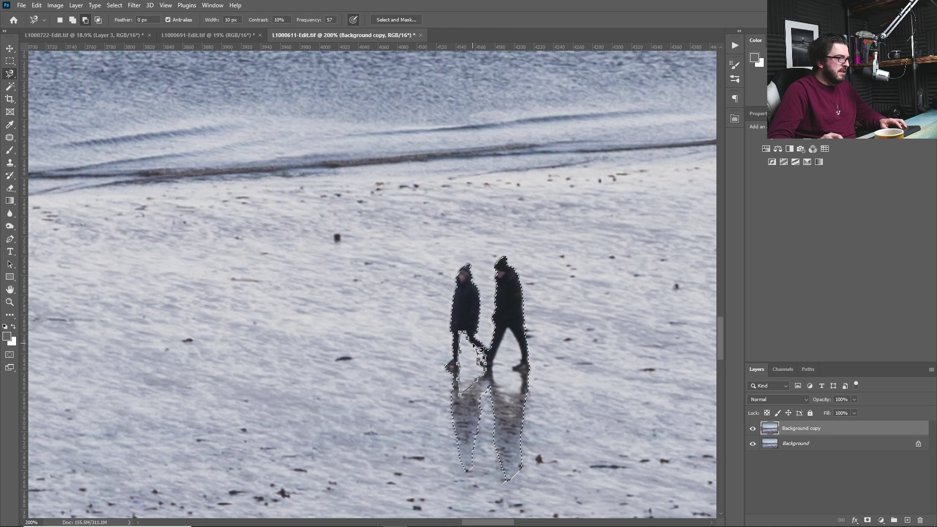
click(462, 333)
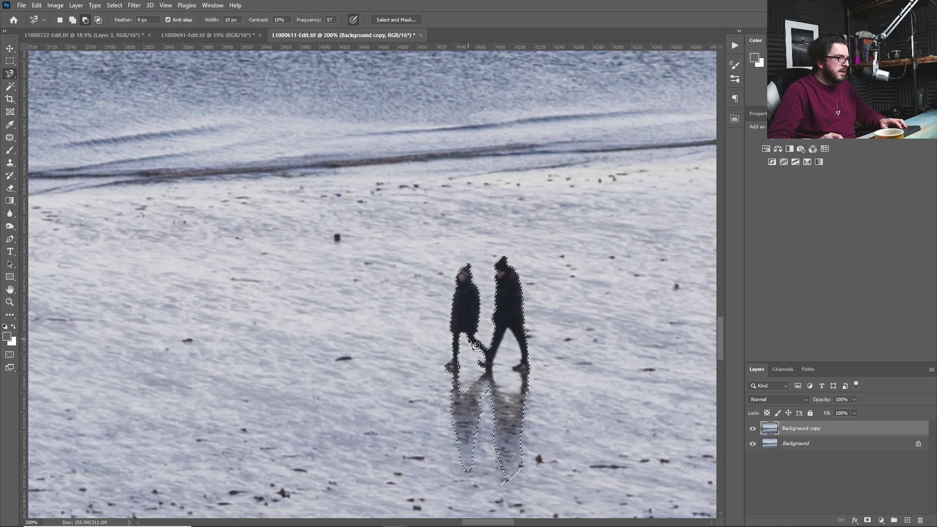
click(494, 373)
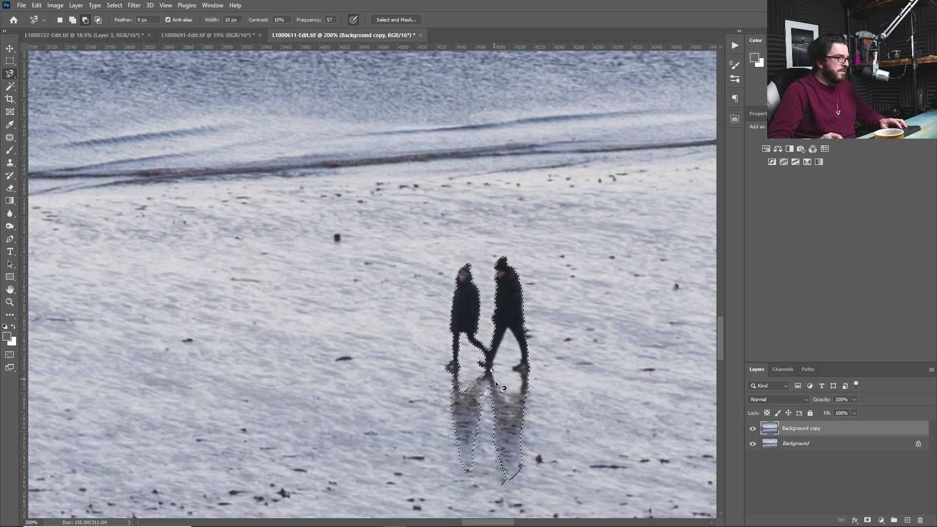
double_click(513, 401)
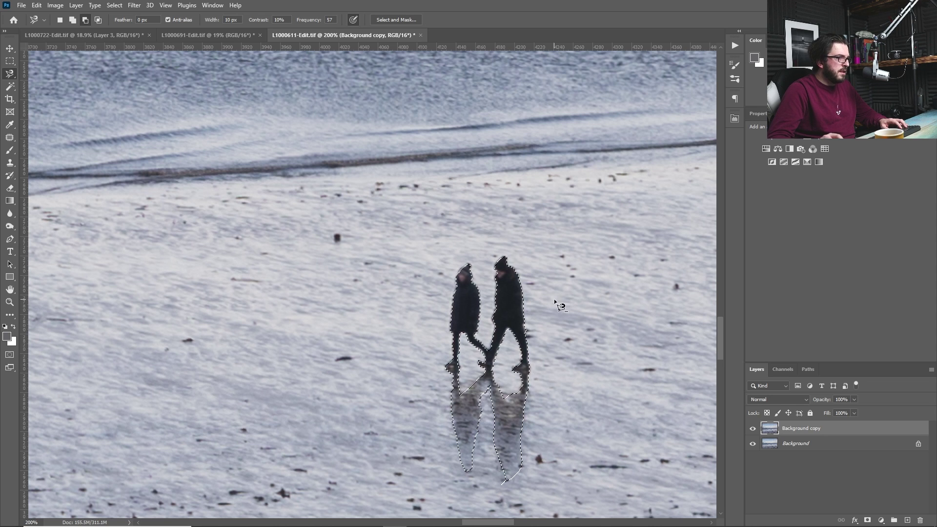
Step: Feather the selection of the couple by 3 pixels and copy it to a new layer
click(115, 5)
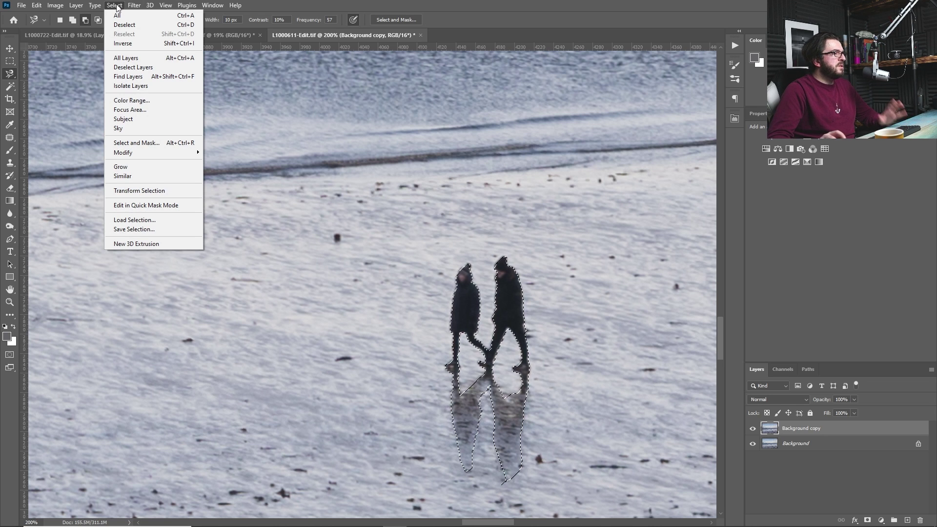
mouse_move(182, 158)
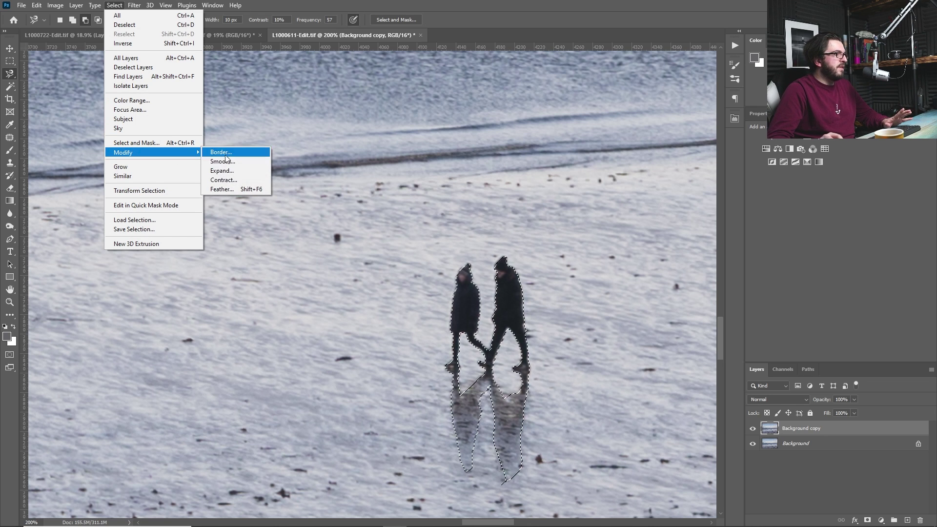
click(230, 188)
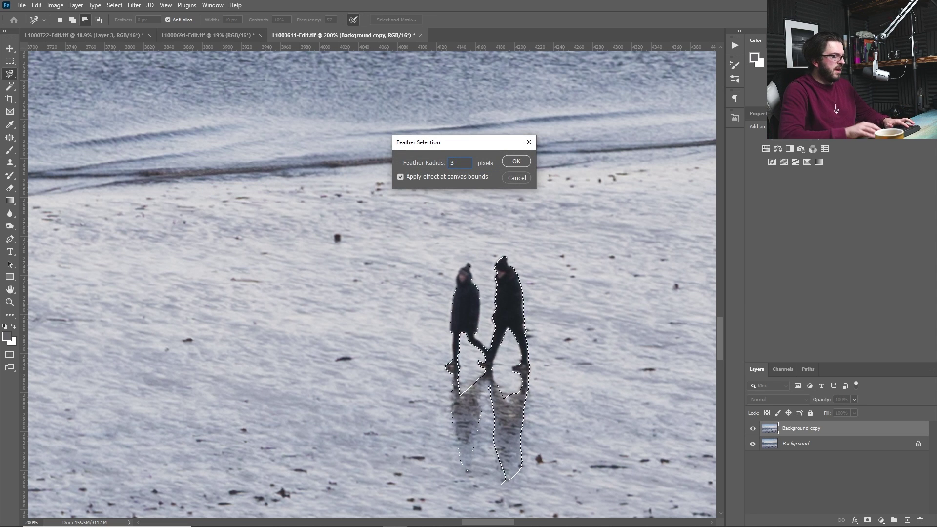
key(Return)
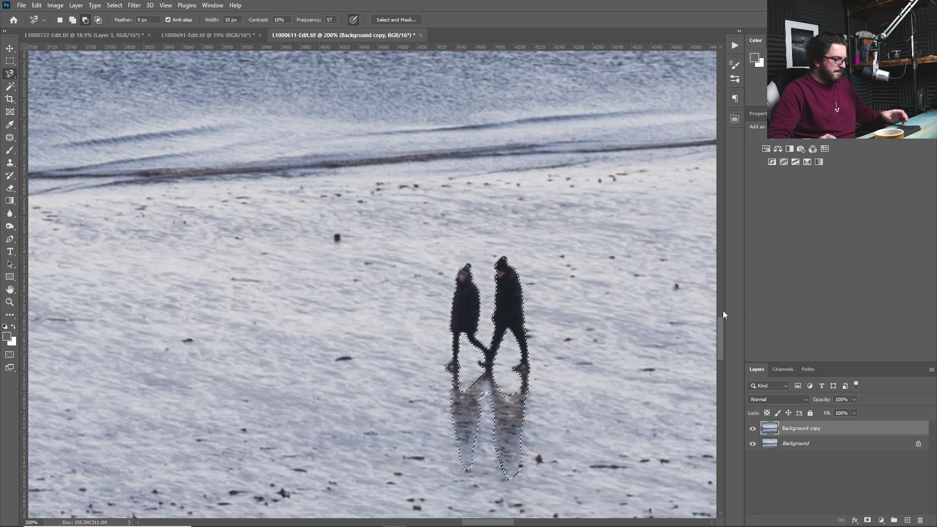
key(ctrl+j)
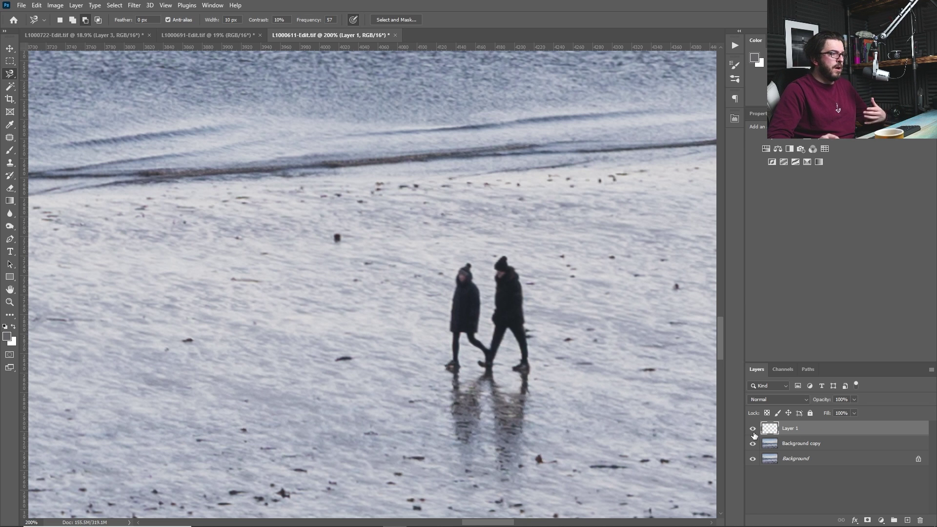
Step: Patch the couple out of the Background copy layer with nearby clear sand and check the result by toggling Layer 1's visibility
click(776, 449)
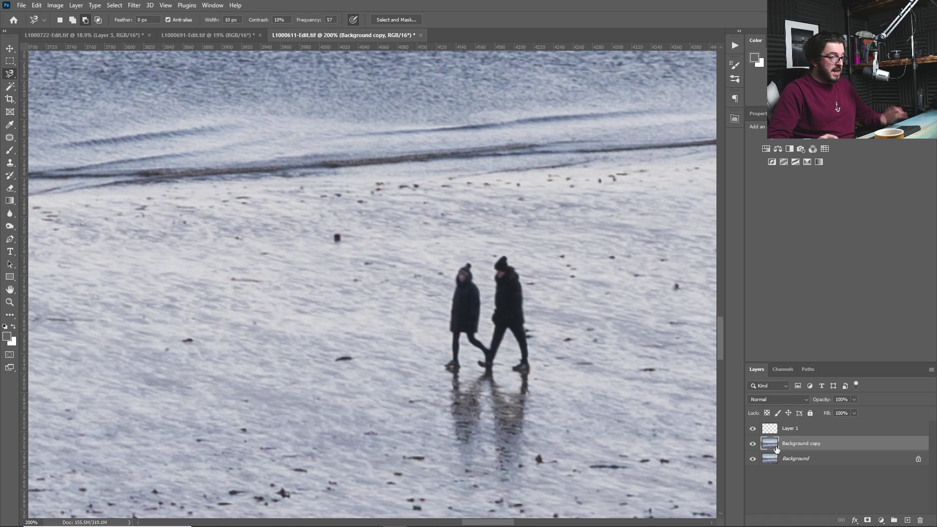
click(10, 139)
drag(590, 400, 547, 353)
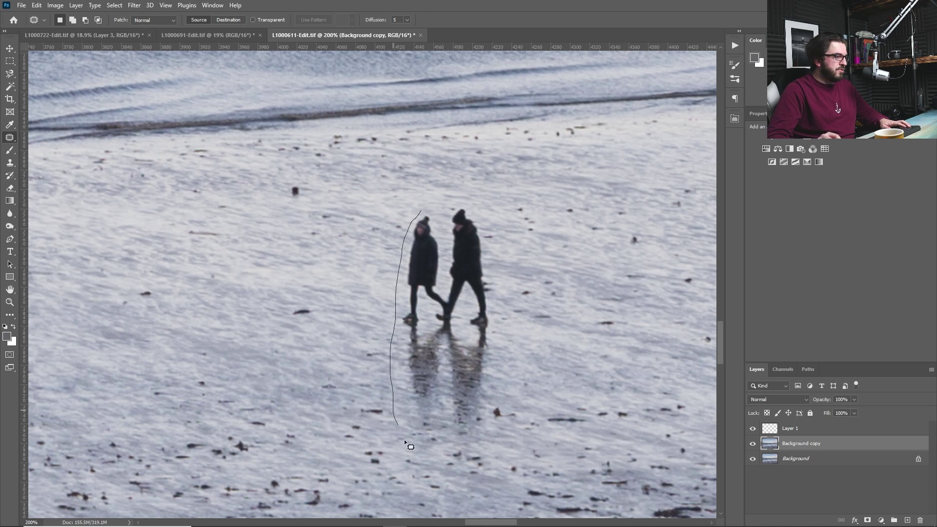
drag(467, 204, 441, 199)
mouse_move(462, 296)
mouse_down()
mouse_move(430, 287)
mouse_move(284, 282)
mouse_move(203, 308)
mouse_up()
click(753, 428)
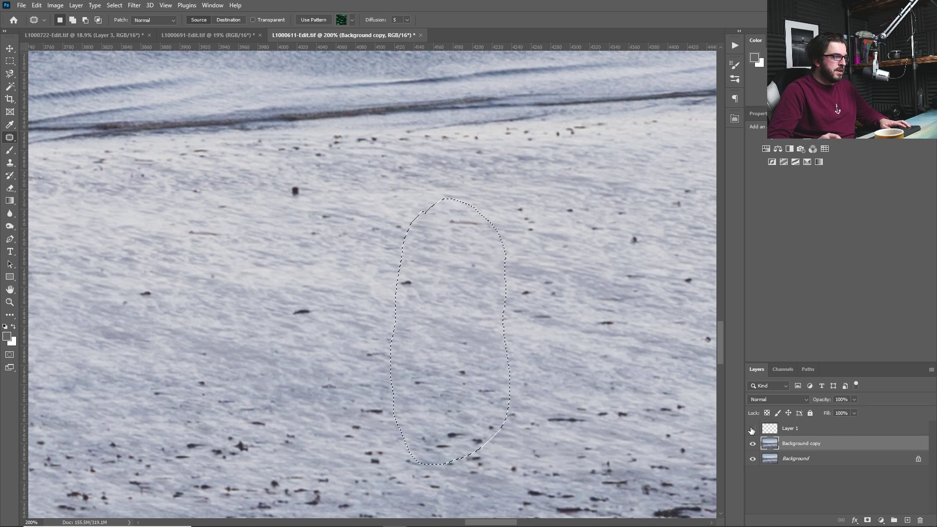
click(752, 428)
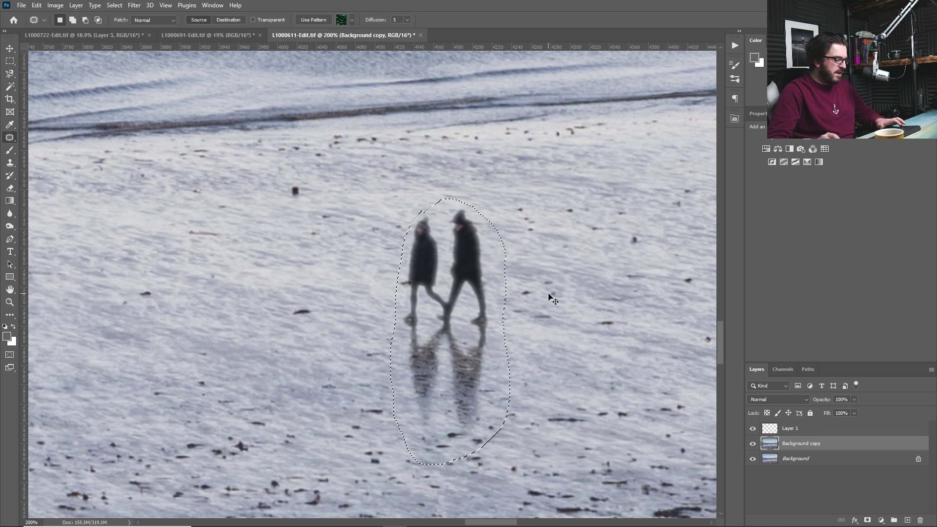
Step: Undo the patch, the layer copy and the feathering to return to the unfeathered selection of the couple
key(ctrl+comma)
key(ctrl+comma)
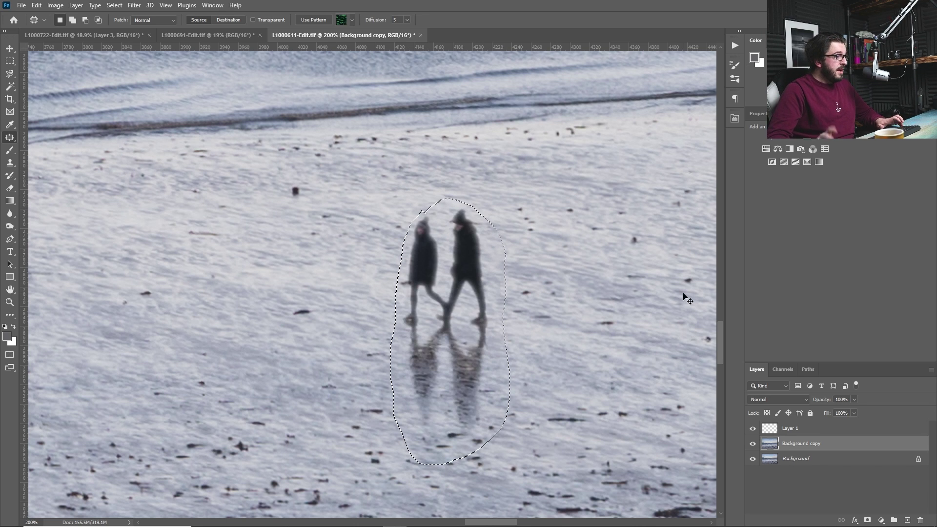
ctrl+click(770, 428)
drag(791, 428, 920, 520)
click(36, 5)
click(36, 5)
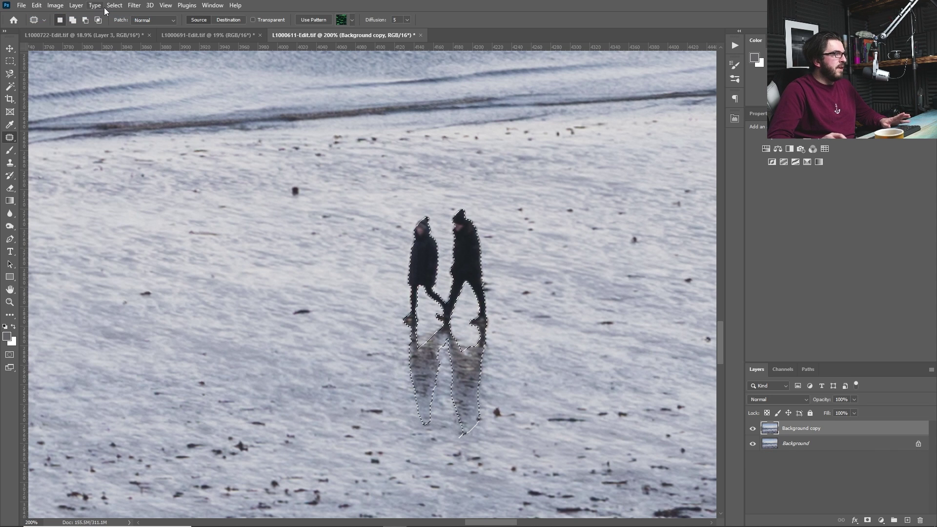
Step: Feather the selection of the couple by 1 pixel and copy it to a new layer
click(114, 6)
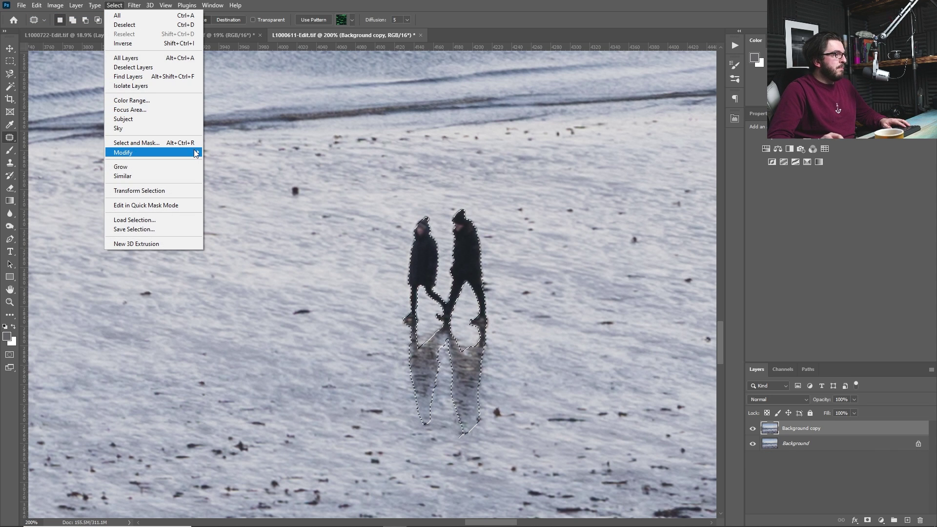
mouse_move(193, 153)
click(246, 188)
text(1)
key(Return)
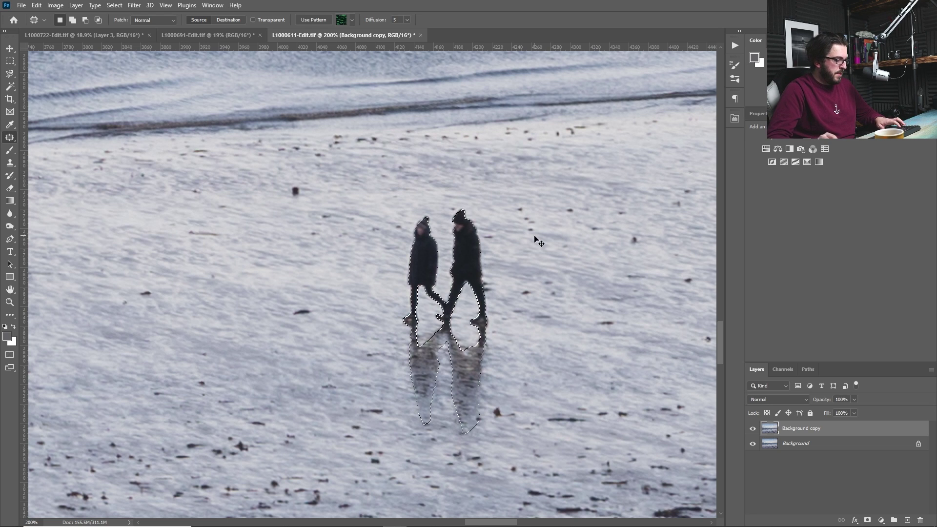
key(ctrl+j)
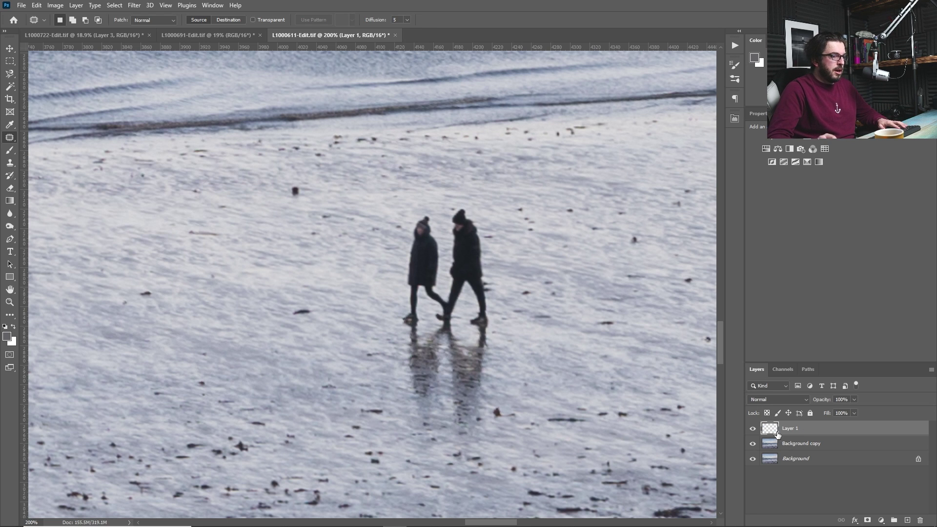
Step: Hide Layer 1, patch the couple and their reflections out of the Background copy layer with nearby clear sand, and deselect
click(754, 429)
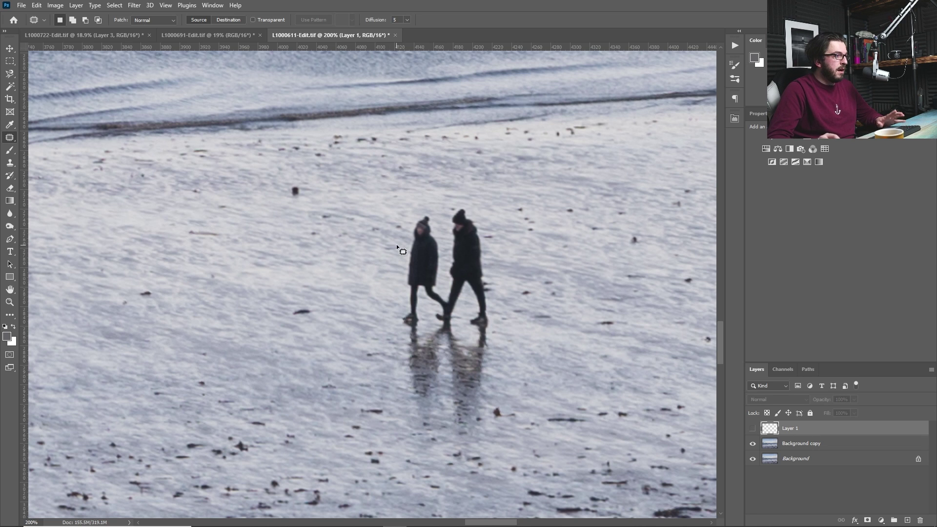
mouse_move(394, 297)
mouse_down()
mouse_move(404, 425)
mouse_move(431, 459)
mouse_move(498, 462)
mouse_move(534, 419)
mouse_move(398, 249)
mouse_up()
click(443, 270)
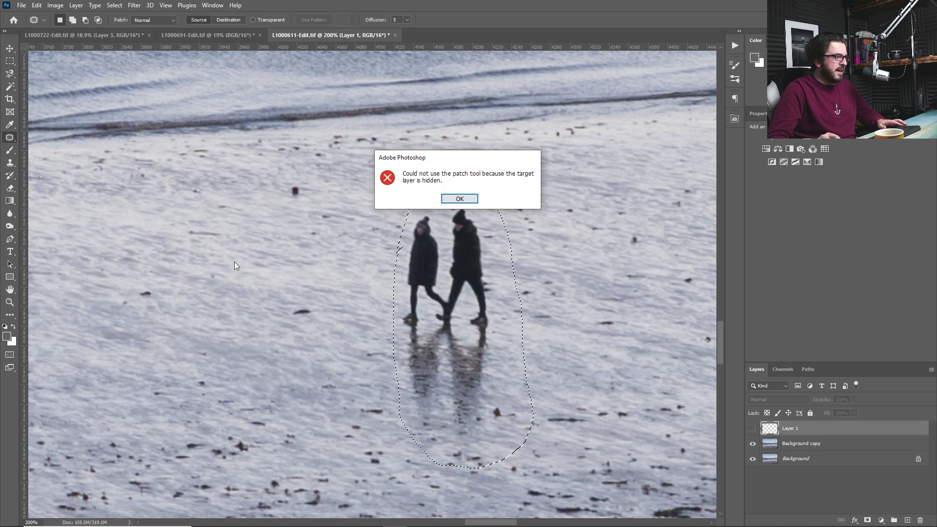
click(454, 198)
click(776, 439)
drag(446, 337, 248, 337)
key(ctrl+d)
Step: Fit the whole photo in view and toggle Layer 1's visibility to check the couple's removal, leaving the layer hidden
key(z)
right_click(357, 290)
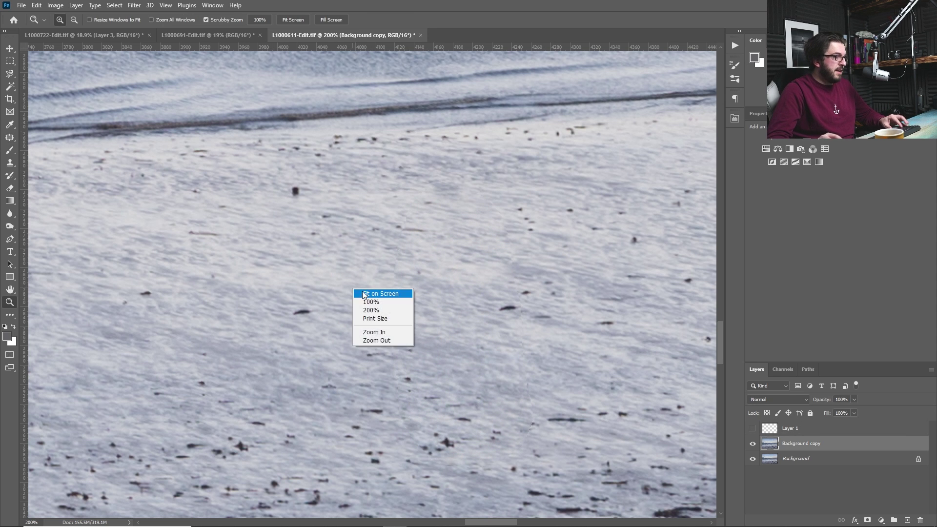
click(366, 295)
click(752, 429)
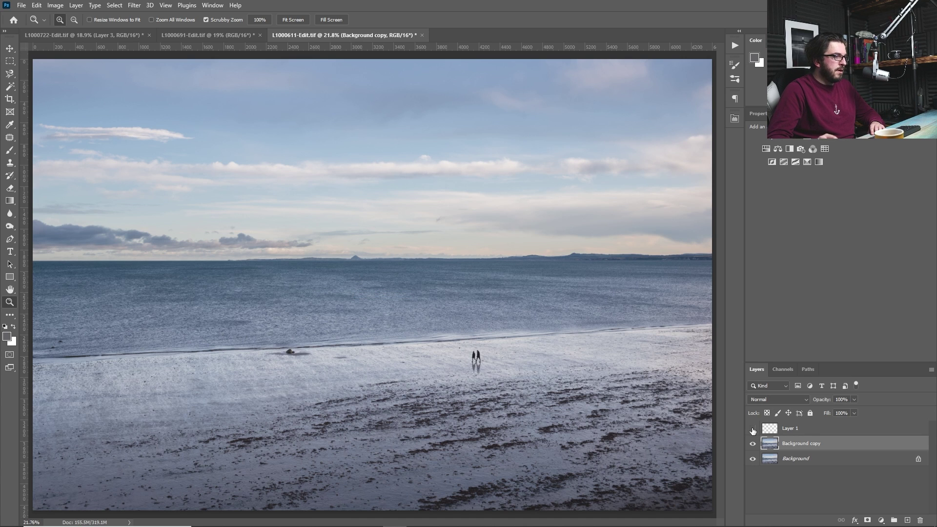
click(752, 430)
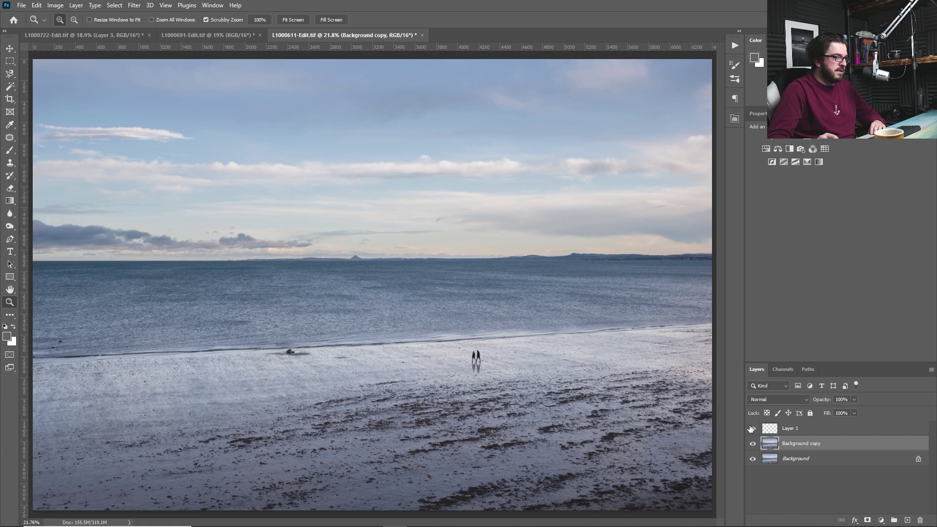
click(753, 429)
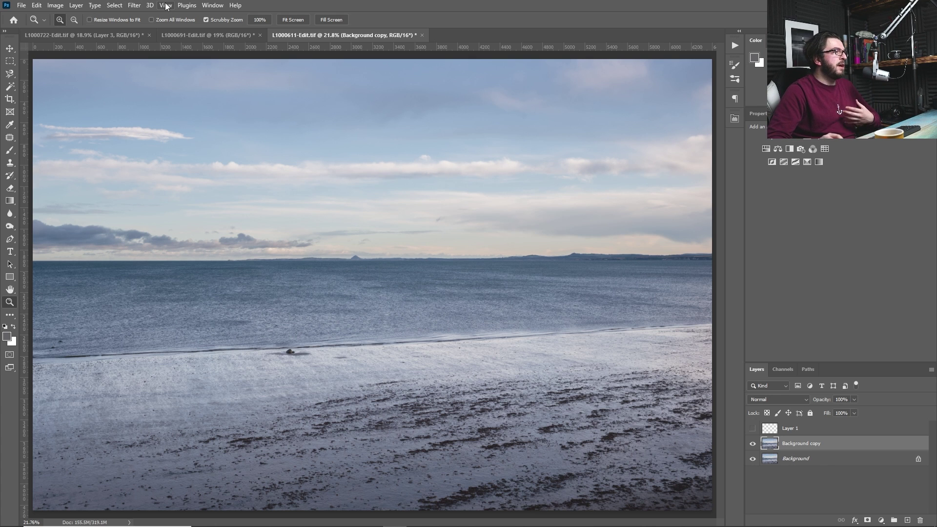
Step: Preview a Gaussian Blur with a 182-pixel radius on the Background copy layer and cancel it
click(141, 5)
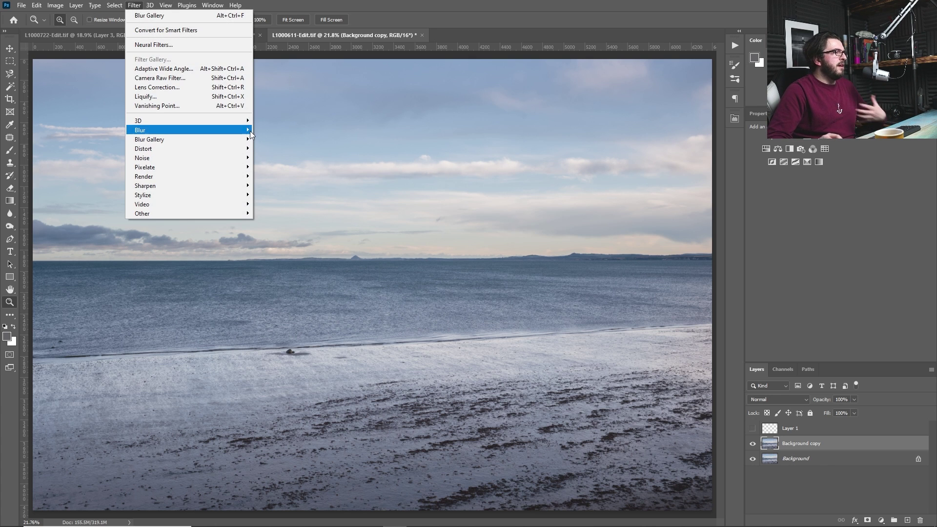
mouse_move(252, 134)
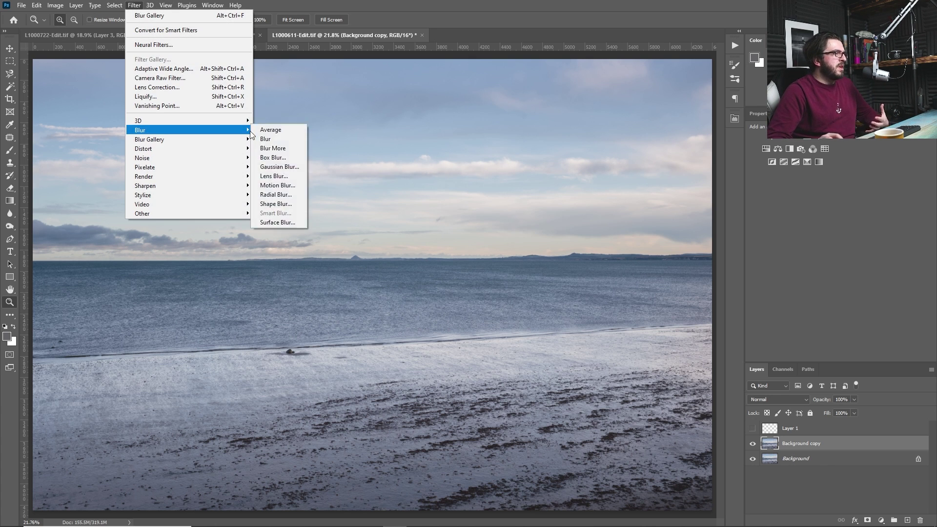
click(298, 170)
drag(569, 252, 619, 252)
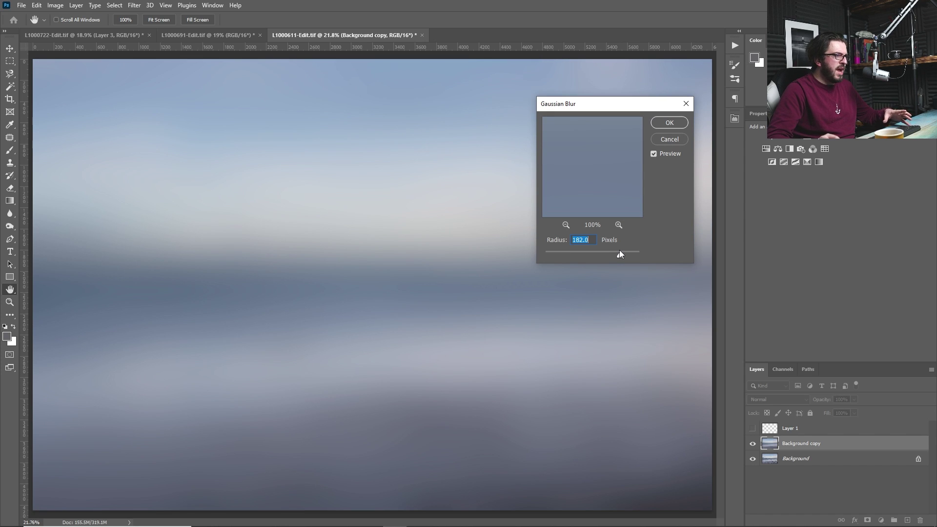
click(668, 140)
Step: Preview a Motion Blur at a 16° angle and 1725-pixel distance on the Background copy layer and cancel it
click(133, 5)
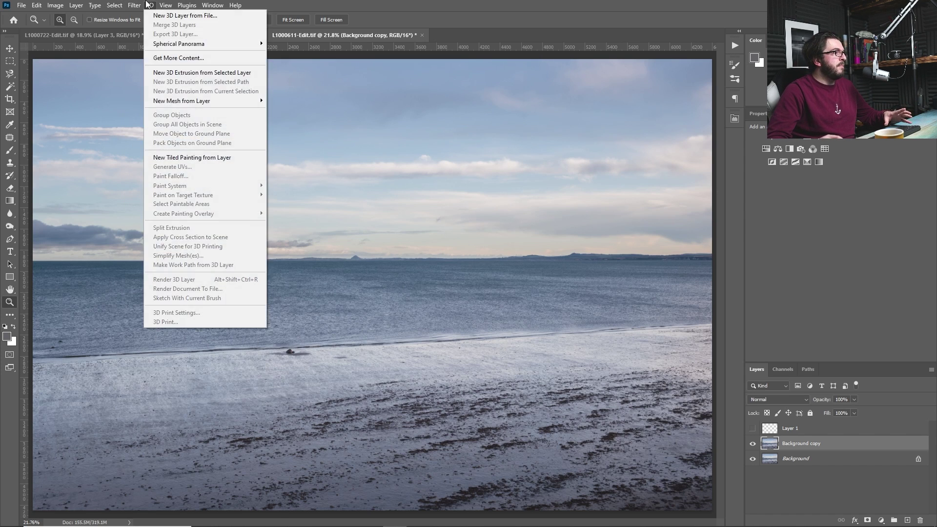
mouse_move(249, 130)
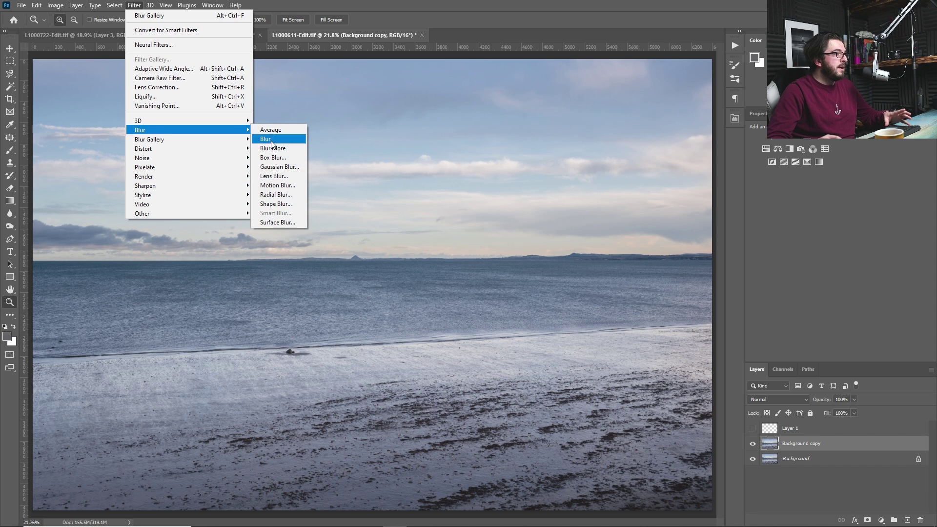
click(289, 186)
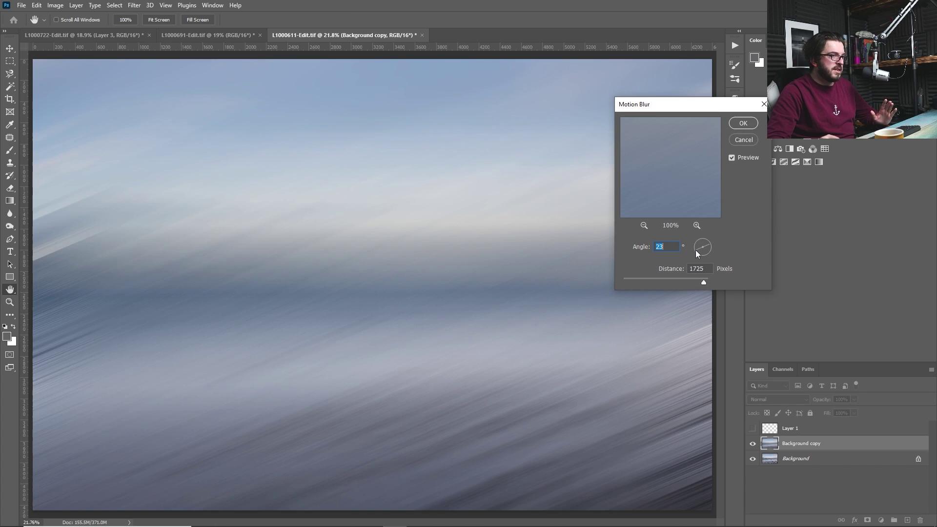
click(695, 247)
drag(695, 247, 695, 250)
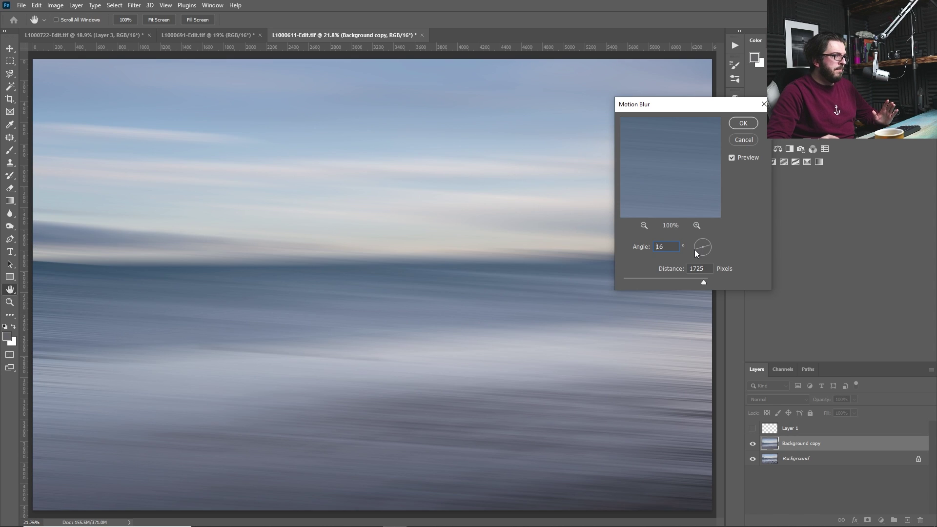
click(732, 142)
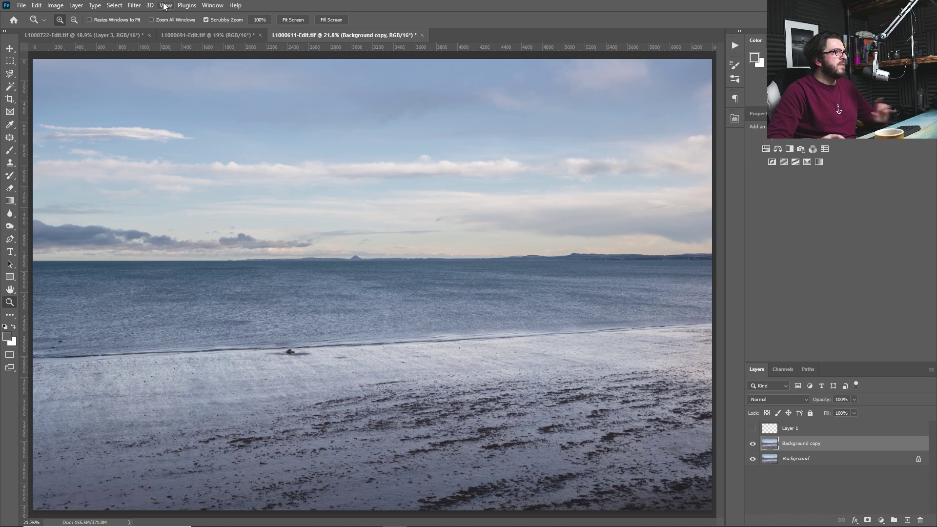
Step: Start a Path Blur on the Background copy layer and stretch its default path along the full width of the horizon
click(114, 4)
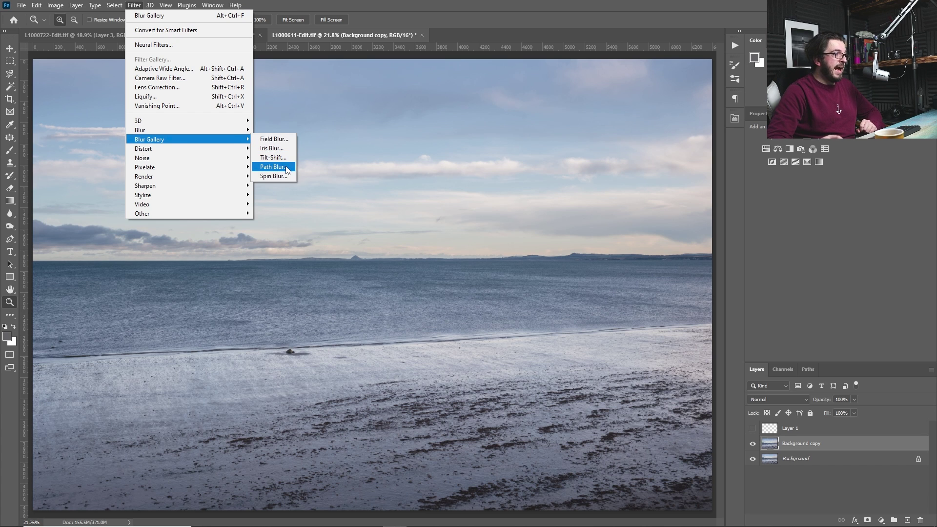
click(286, 167)
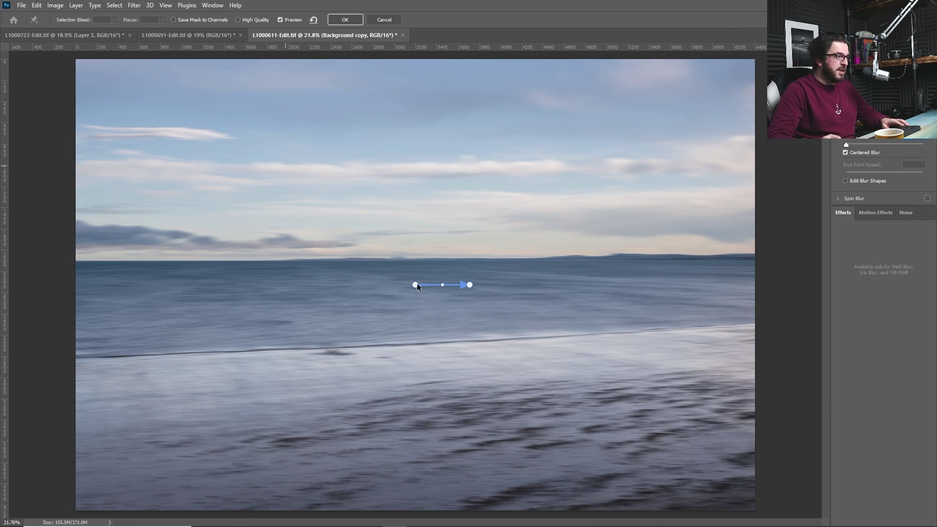
drag(416, 285, 78, 261)
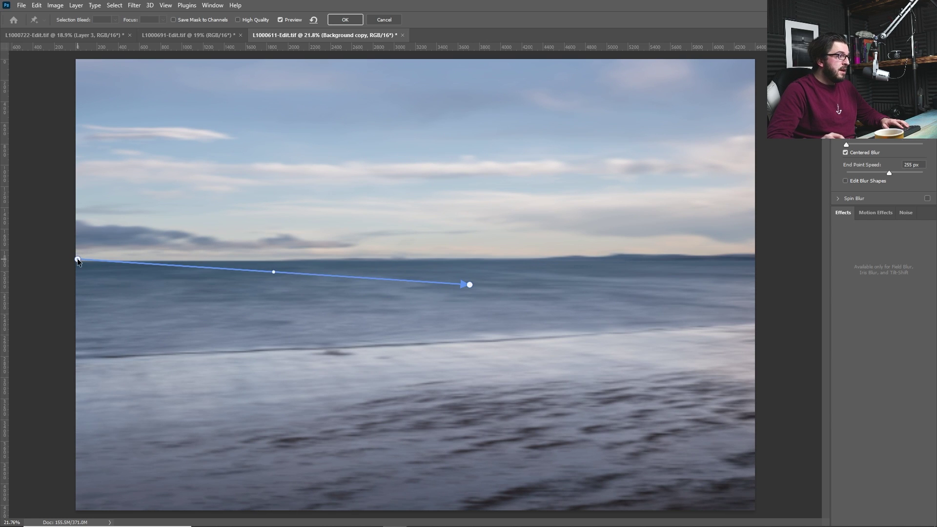
drag(470, 285, 765, 261)
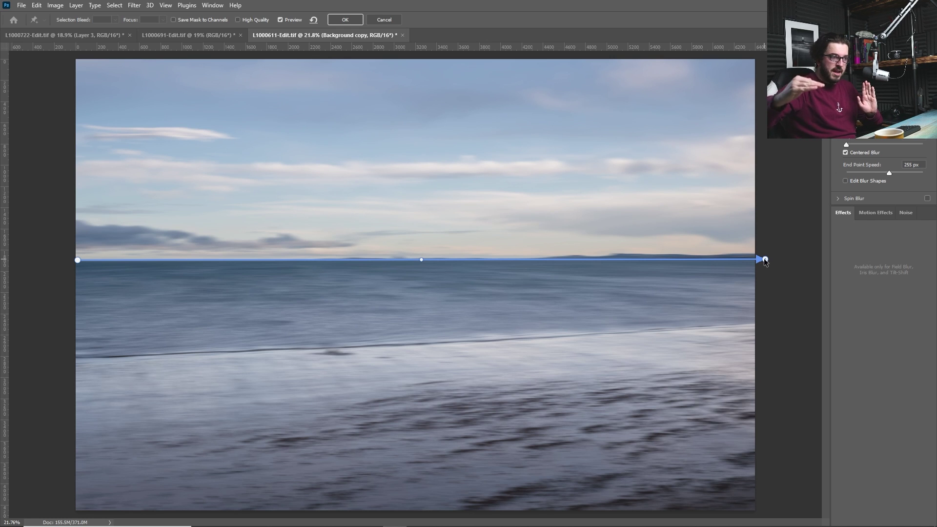
Step: Add two full-width, slightly downward-curved blur paths, one following the dark streaks in the sand and one following the shoreline
drag(695, 374, 745, 351)
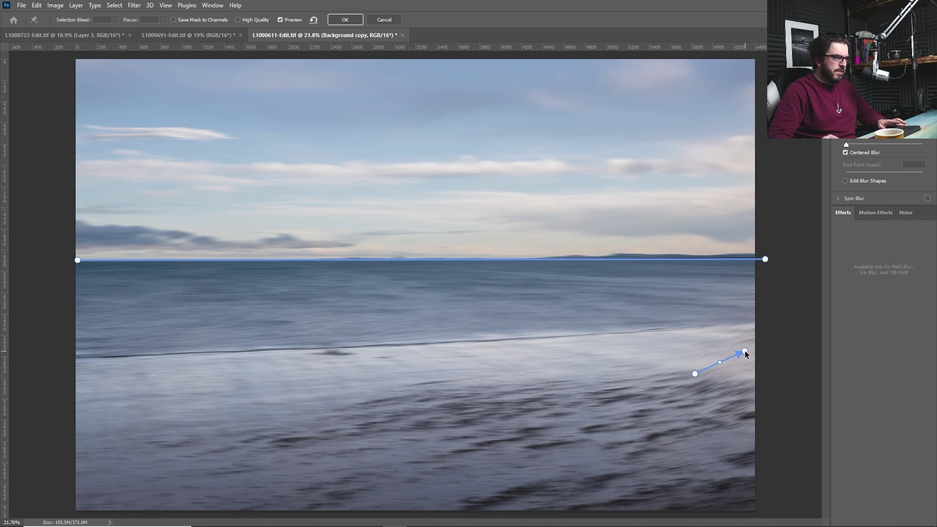
key(Delete)
mouse_move(73, 464)
mouse_down()
mouse_move(801, 376)
mouse_move(771, 370)
mouse_up()
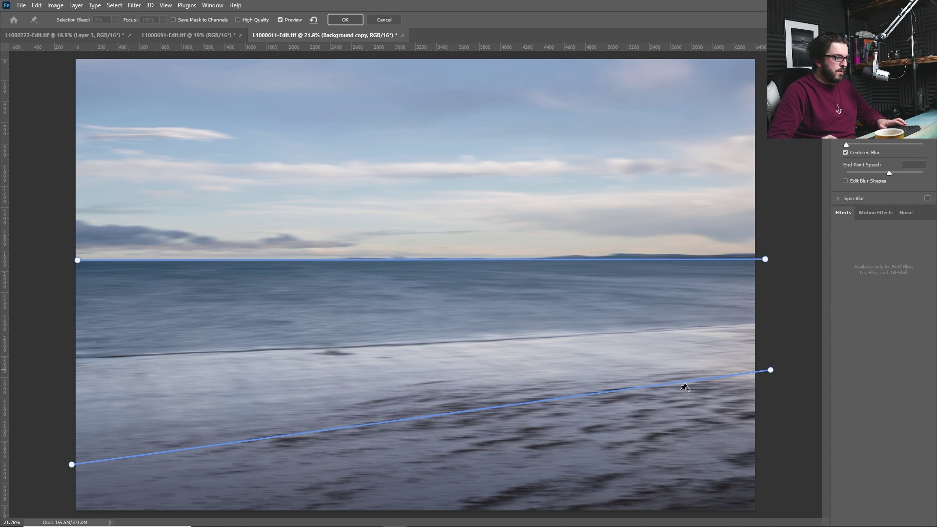
drag(422, 417, 443, 427)
mouse_move(77, 357)
mouse_down()
mouse_move(652, 335)
mouse_move(759, 319)
mouse_up()
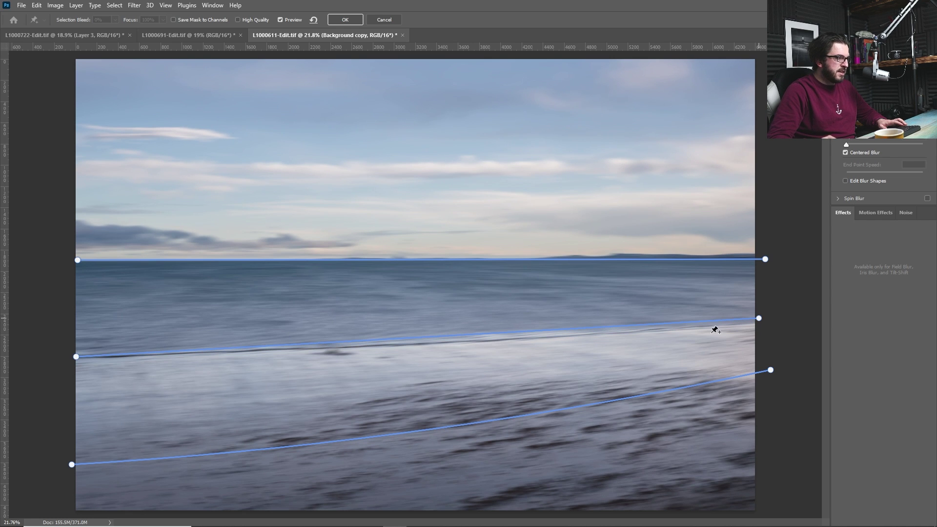
drag(423, 338, 425, 345)
Step: Add a curved blur path through the lower-right foreground sand, starting just below the photo's bottom edge and ending beyond its right edge
drag(438, 504, 812, 415)
drag(627, 459, 643, 470)
drag(439, 504, 377, 515)
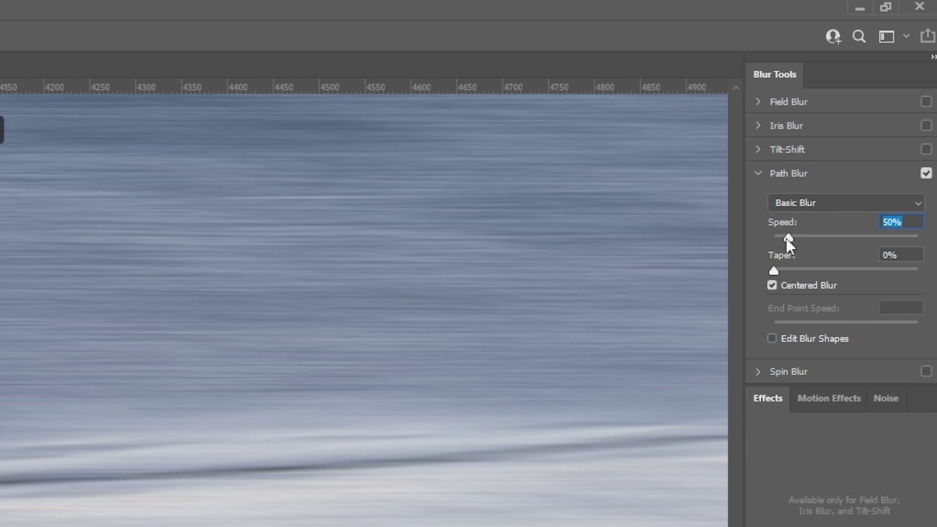
Step: Increase the Path Blur speed for longer streaks and apply the filter
drag(786, 240, 928, 249)
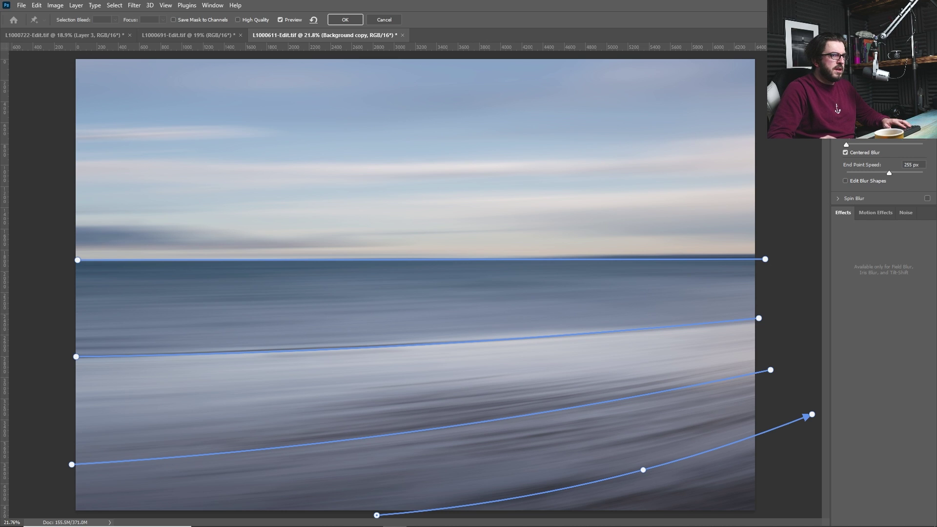
click(342, 23)
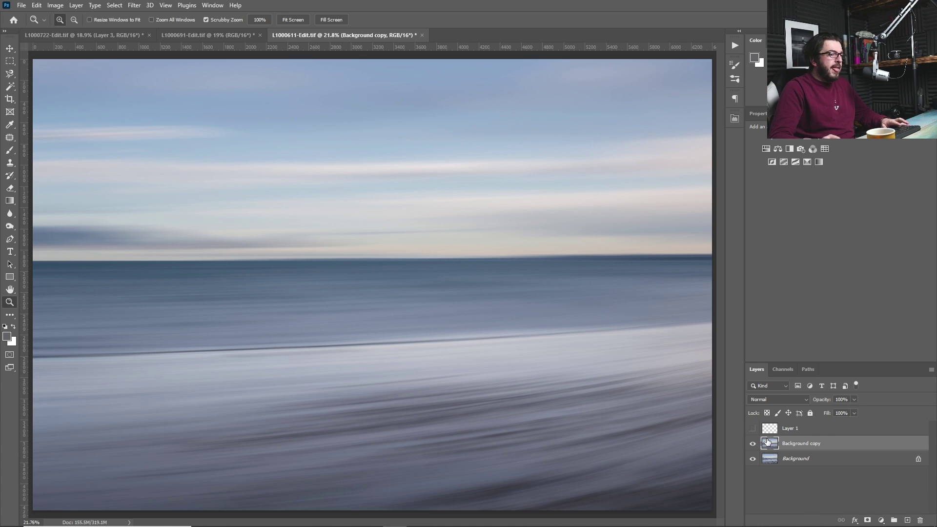
Step: Open the blurred layer in the Camera Raw Filter and set Exposure +0.65, Contrast +59, Highlights +23 and Whites +52
click(140, 5)
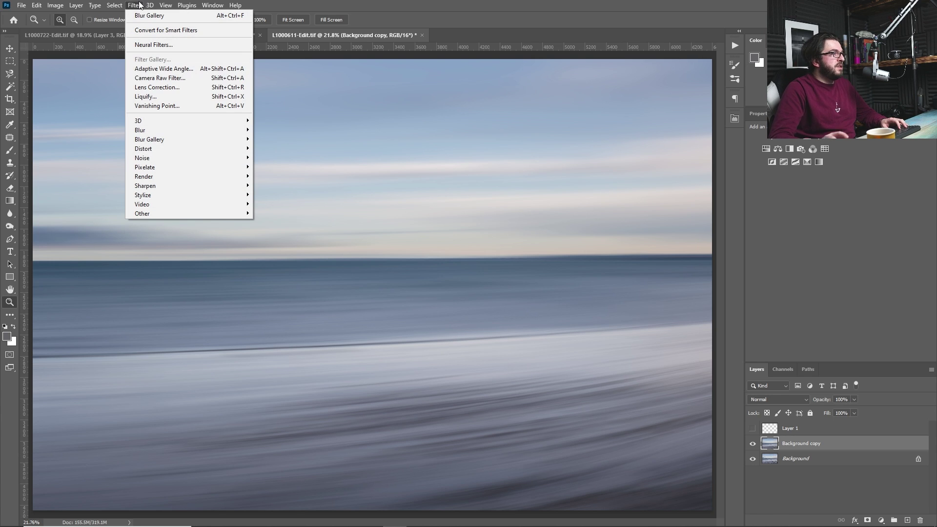
click(188, 78)
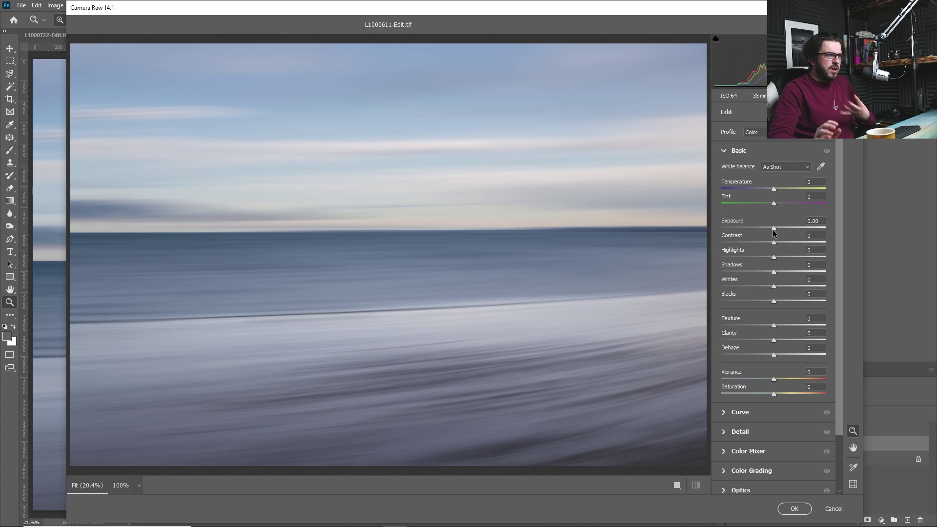
mouse_move(756, 283)
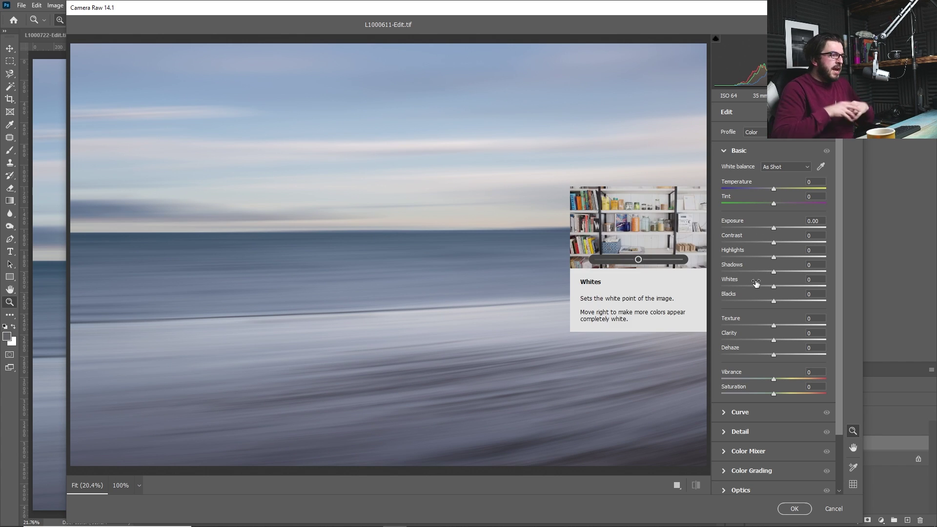
drag(774, 287, 800, 286)
drag(781, 229, 806, 243)
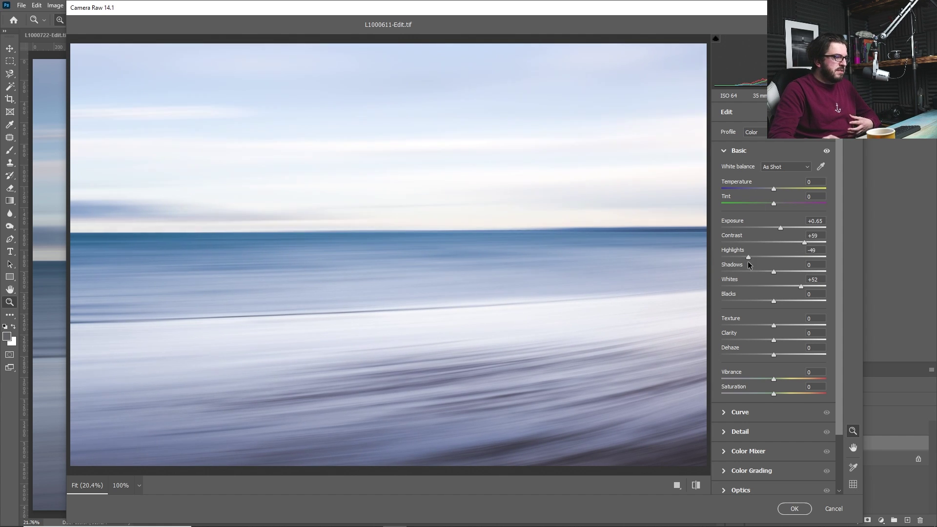
drag(776, 273, 785, 272)
Step: Add a linear gradient mask covering the sky and fading out across the horizon
key(shift+w)
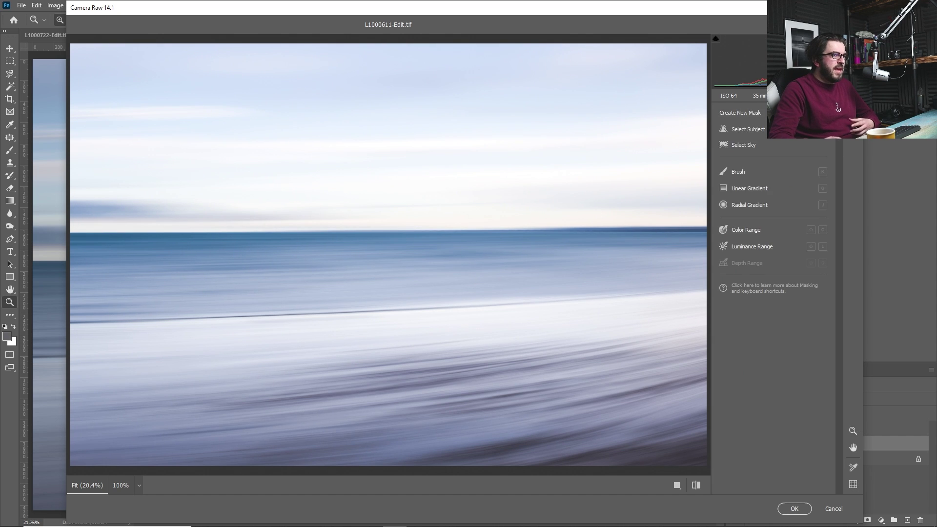
click(765, 187)
drag(360, 200, 362, 255)
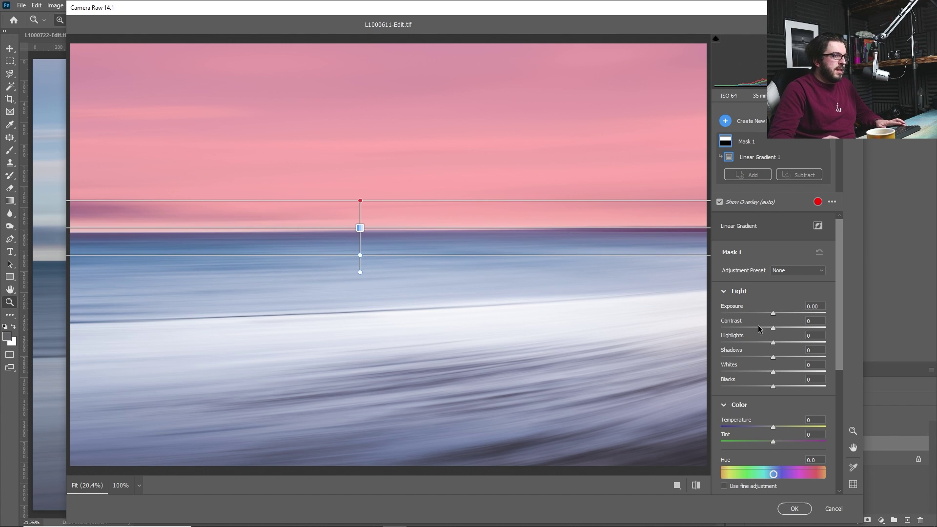
Step: Set the sky mask's Highlights to -100, Exposure to -0.50 and Contrast to +47
key(y)
drag(756, 343, 693, 343)
drag(773, 314, 765, 312)
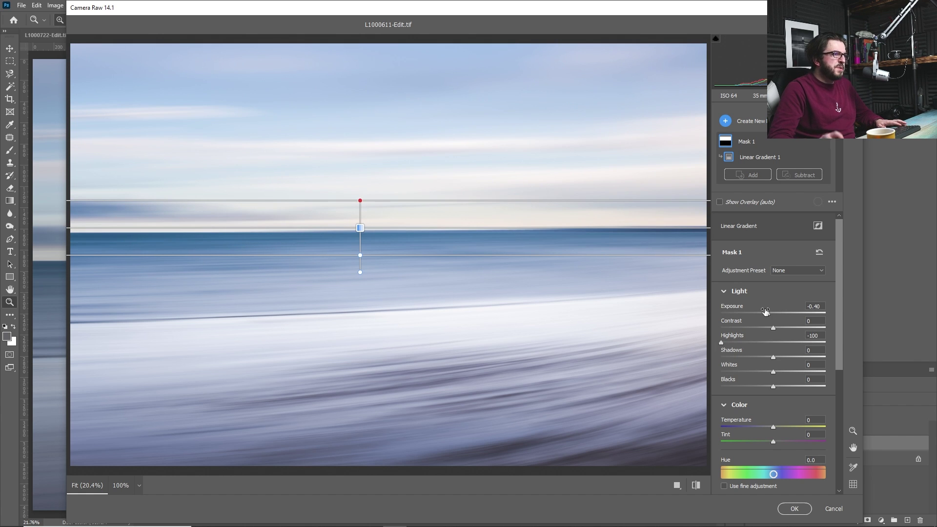
drag(770, 314, 801, 344)
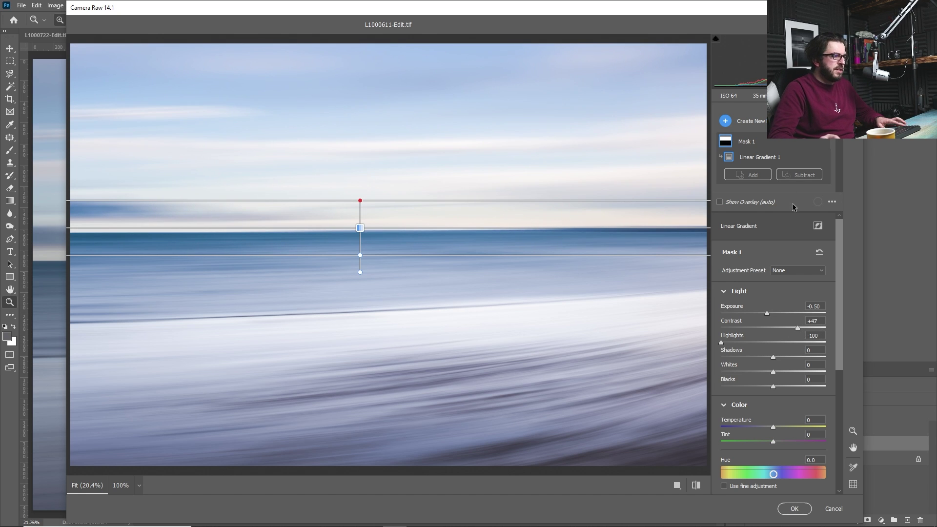
Step: Return to the global adjustments and set Highlights to -14, Shadows to -29 and Dehaze to +10
key(e)
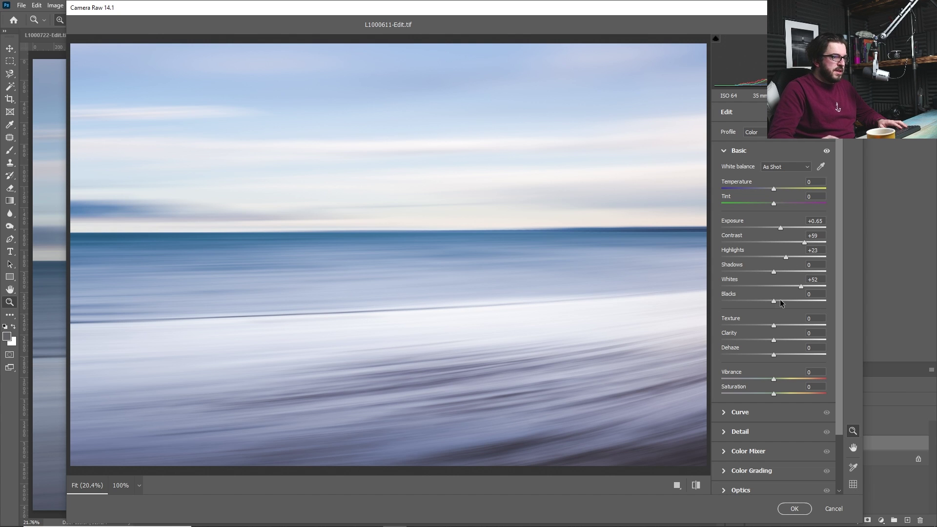
drag(786, 257, 766, 257)
drag(774, 272, 759, 271)
drag(774, 354, 779, 354)
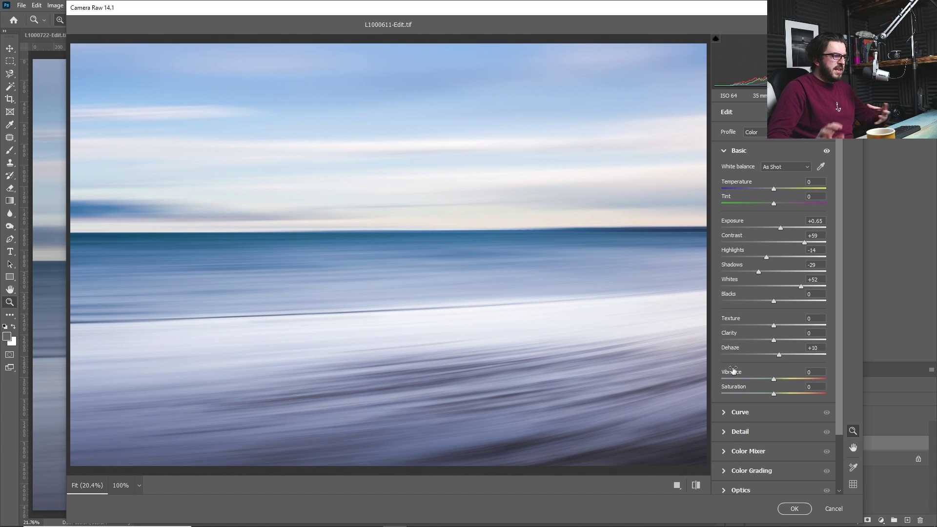
mouse_move(732, 370)
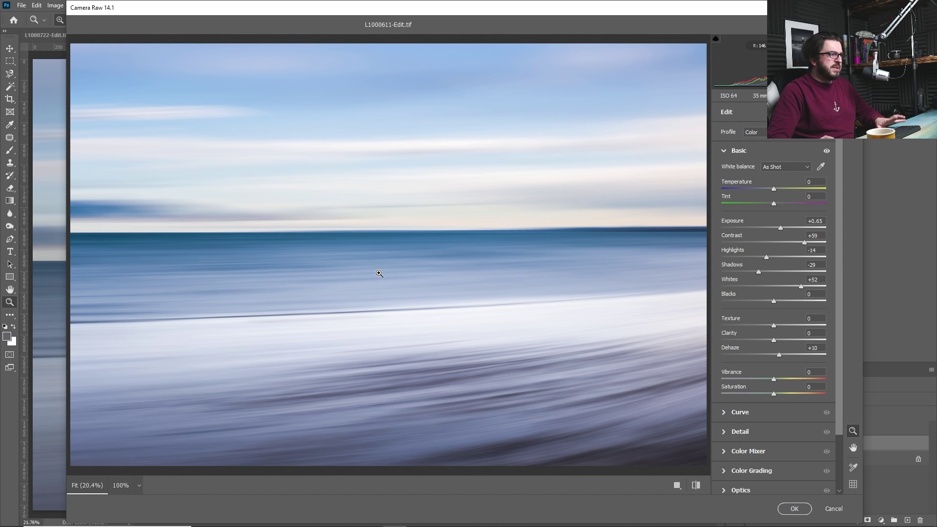
Step: In the Color Mixer, shift the hues of Aquas to +100, Blues to -2 and Purples to +48
scroll(772, 408, down, 3)
click(761, 404)
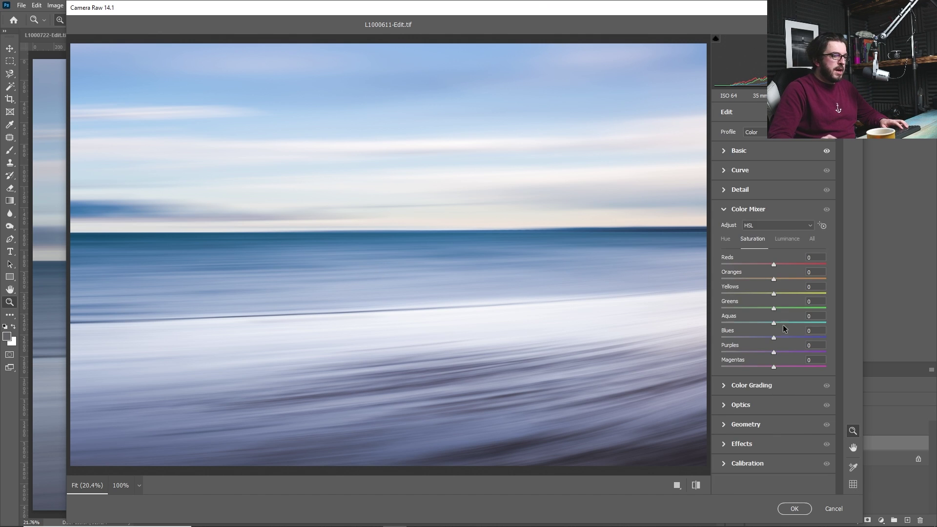
click(728, 240)
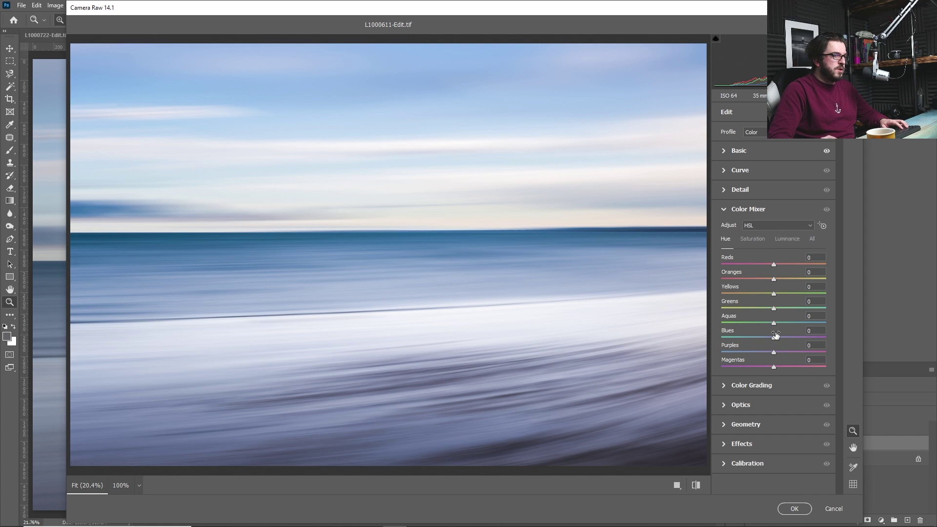
drag(767, 340, 766, 338)
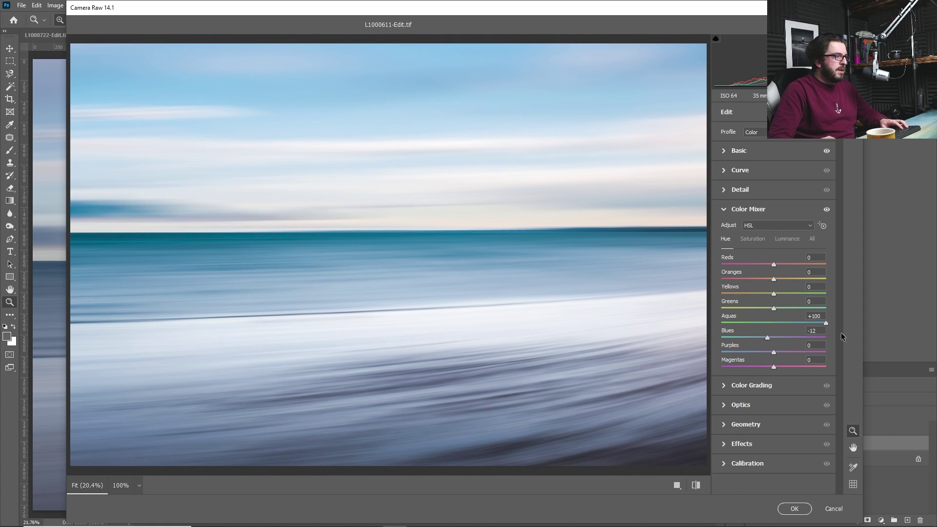
drag(770, 338, 742, 335)
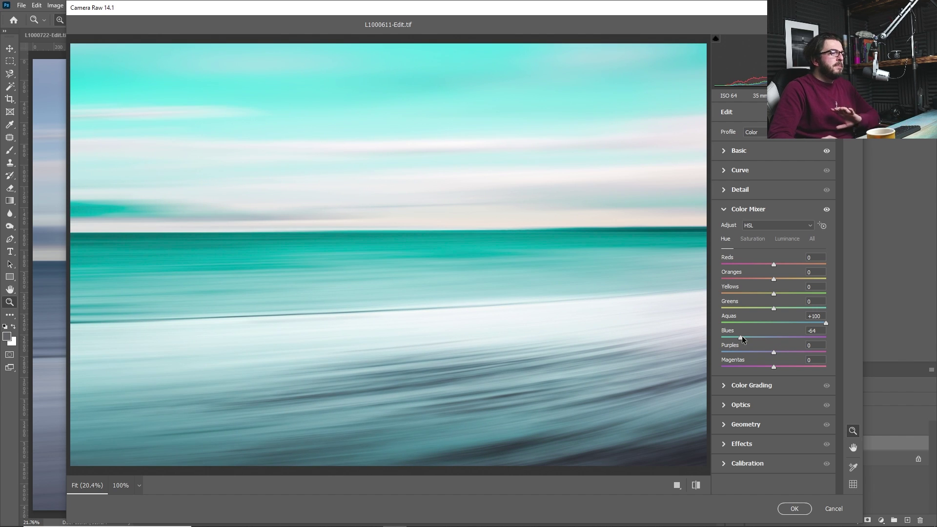
drag(742, 336, 819, 366)
drag(759, 371, 801, 375)
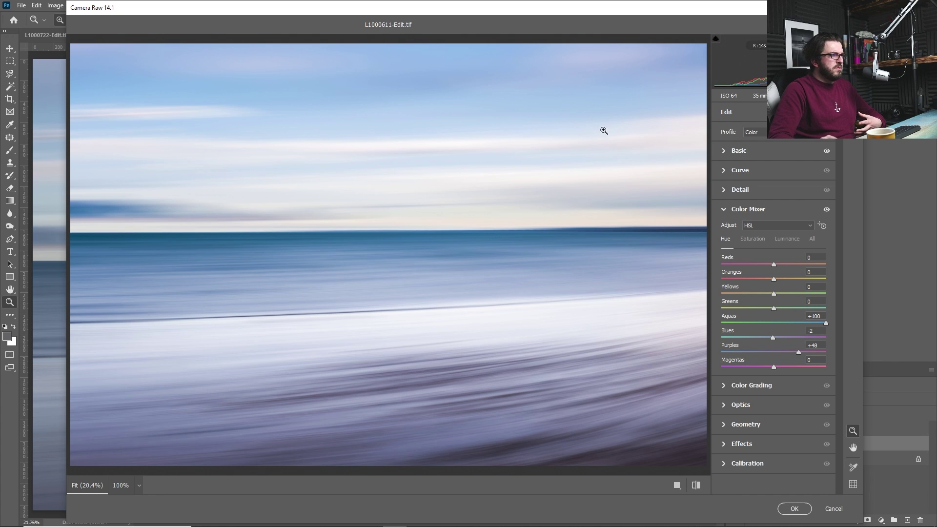
Step: Shift the Color Mixer hues of Magentas to +66, Yellows to -85 and Oranges to -28
drag(768, 367, 845, 391)
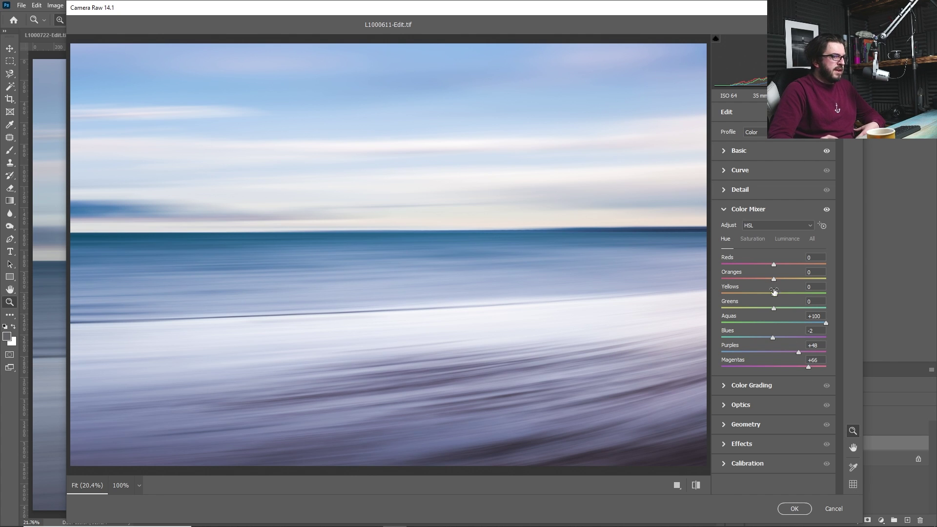
mouse_move(774, 293)
mouse_down()
mouse_move(786, 308)
mouse_move(703, 296)
mouse_move(786, 293)
mouse_up()
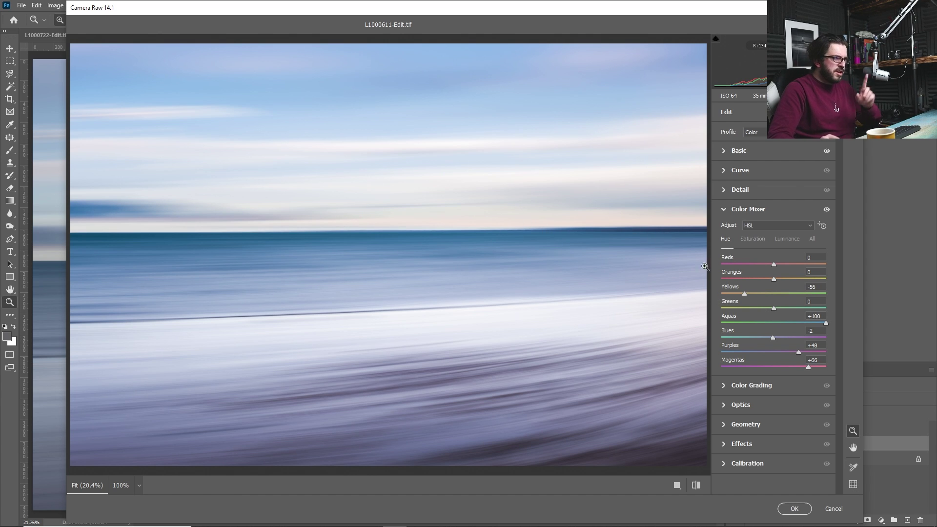
drag(771, 281, 753, 290)
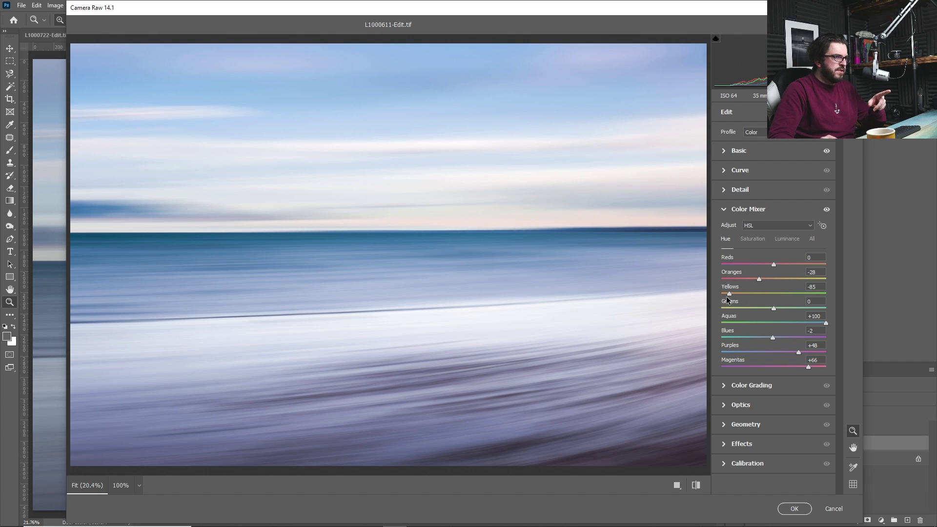
Step: Set the Yellows saturation to +39, and the luminance of Oranges to -28 and Yellows to -37
click(753, 238)
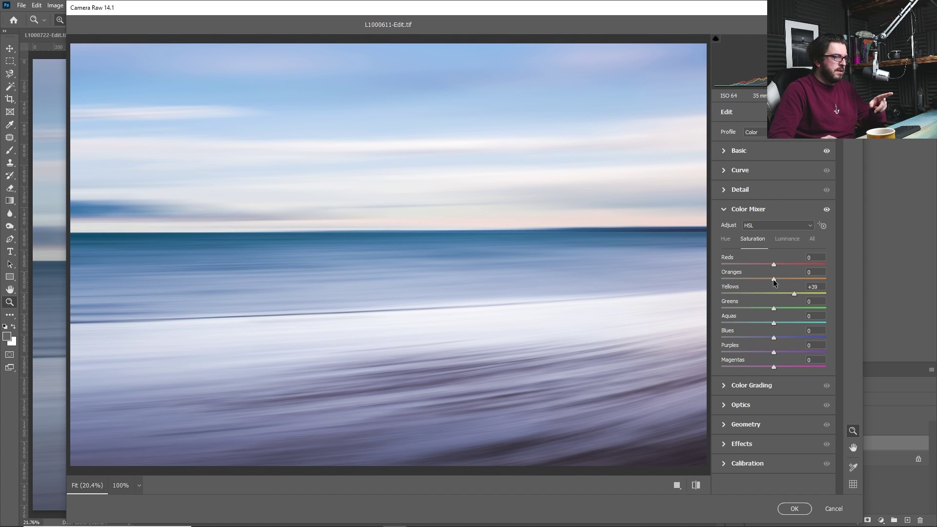
click(788, 239)
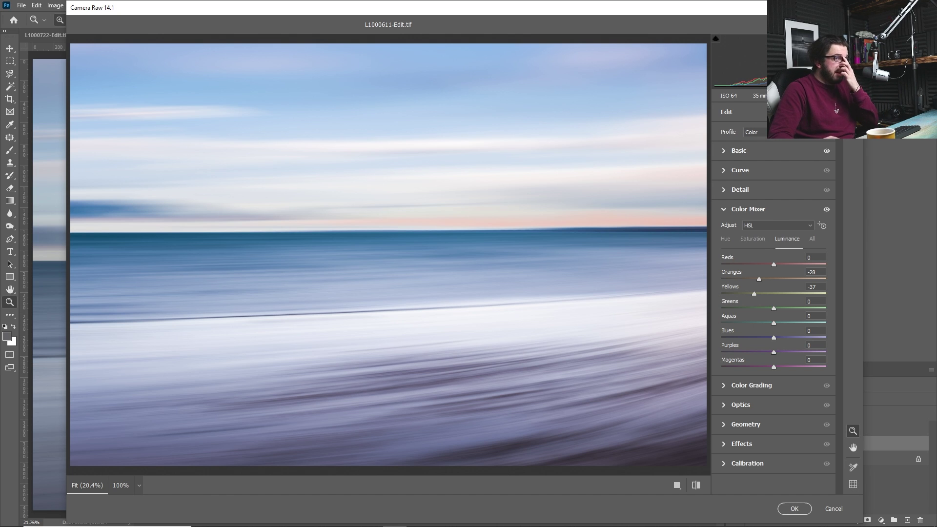
Step: Add a second linear gradient mask from the upper sky down past the horizon and set its Tint to +39
key(m)
click(725, 120)
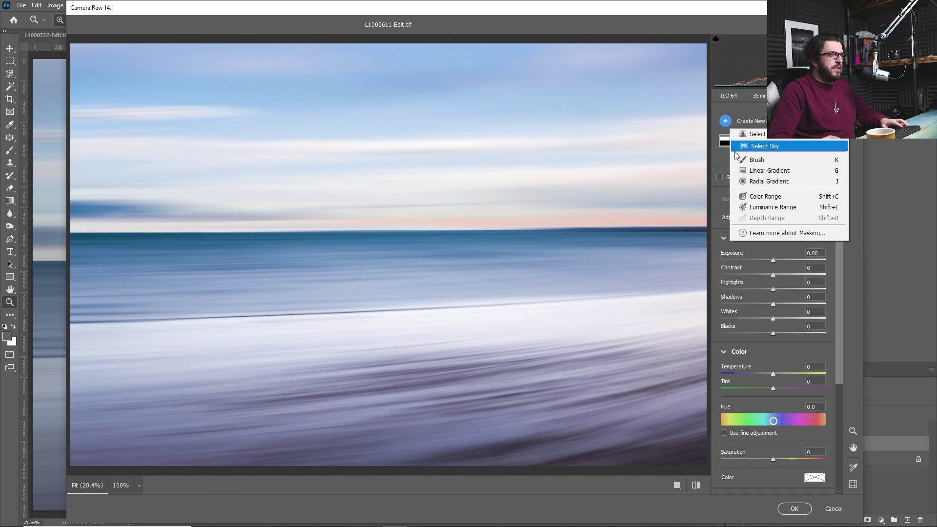
click(769, 170)
drag(585, 60, 577, 301)
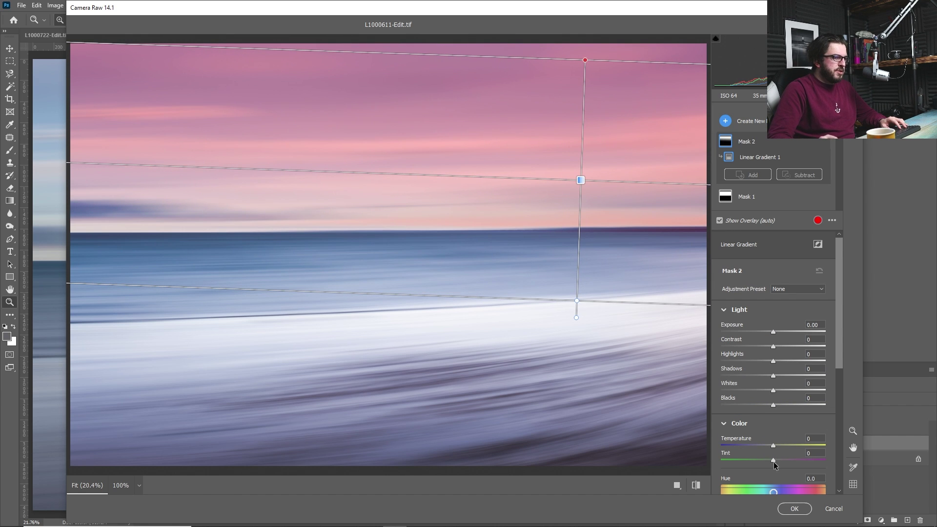
drag(780, 461, 778, 459)
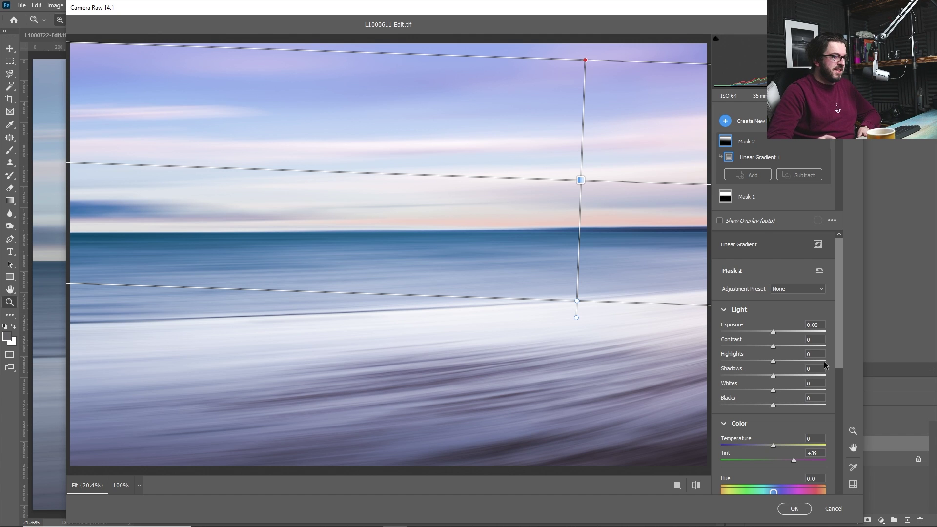
Step: Fine-tune Whites in the global Basic adjustments and apply the Camera Raw edits
key(e)
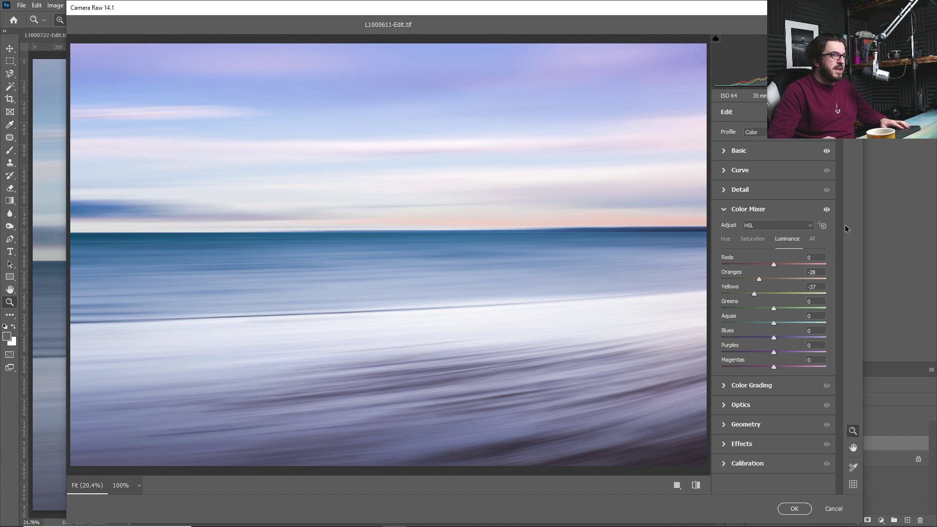
click(751, 151)
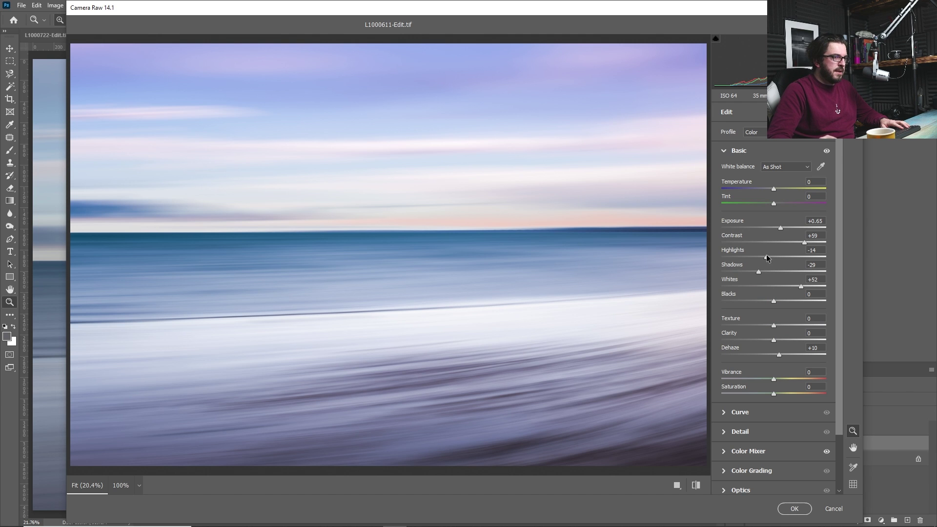
mouse_move(805, 291)
mouse_down()
mouse_move(825, 293)
mouse_move(810, 297)
mouse_up()
click(804, 508)
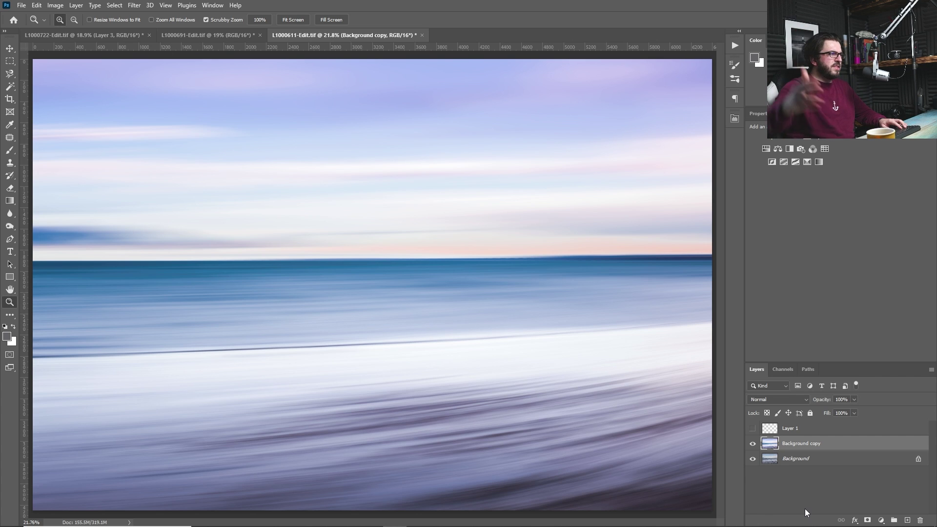
Step: Make the cut-out couple's layer visible and inspect the couple and their reflections up close
click(752, 429)
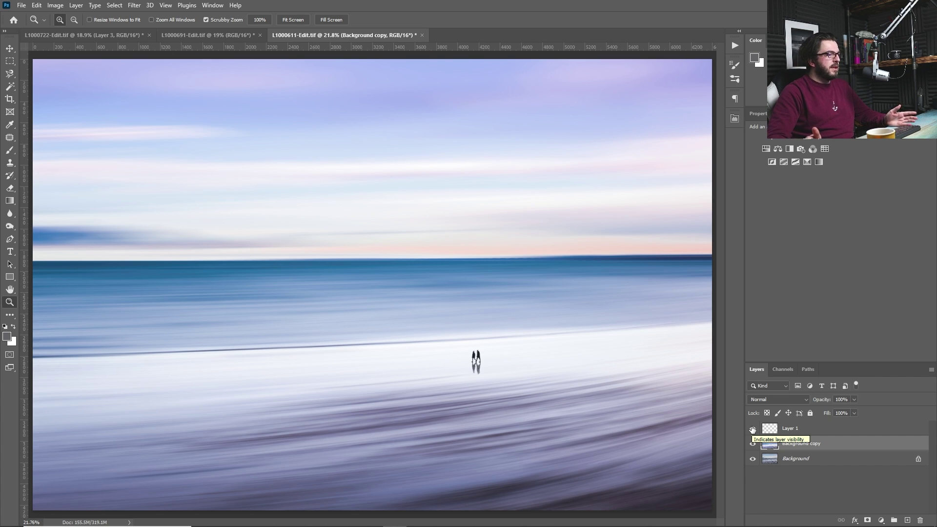
click(481, 364)
click(481, 362)
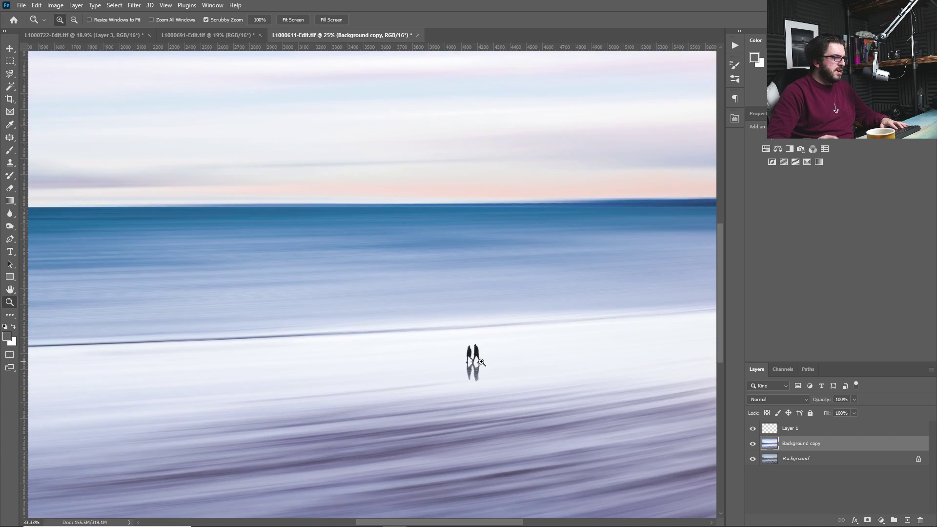
click(481, 363)
click(481, 362)
click(481, 363)
click(482, 363)
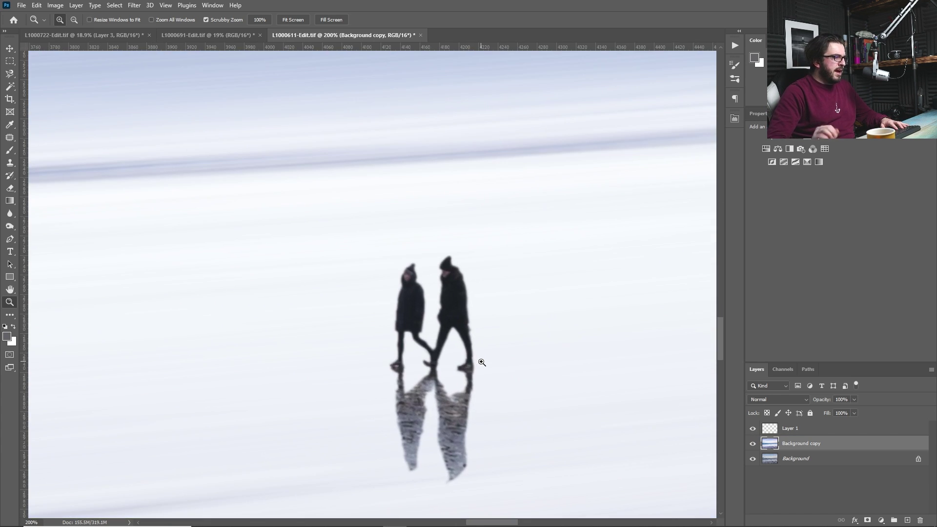
drag(482, 363, 469, 407)
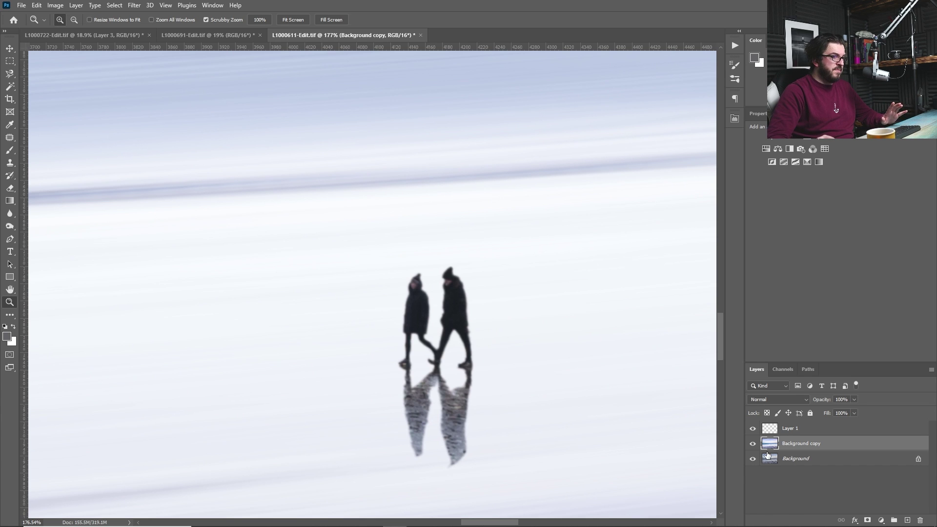
Step: Compare the couple's reflections with the original photo by toggling the blurred background copy's visibility
click(754, 445)
click(753, 444)
click(753, 445)
click(753, 444)
click(753, 445)
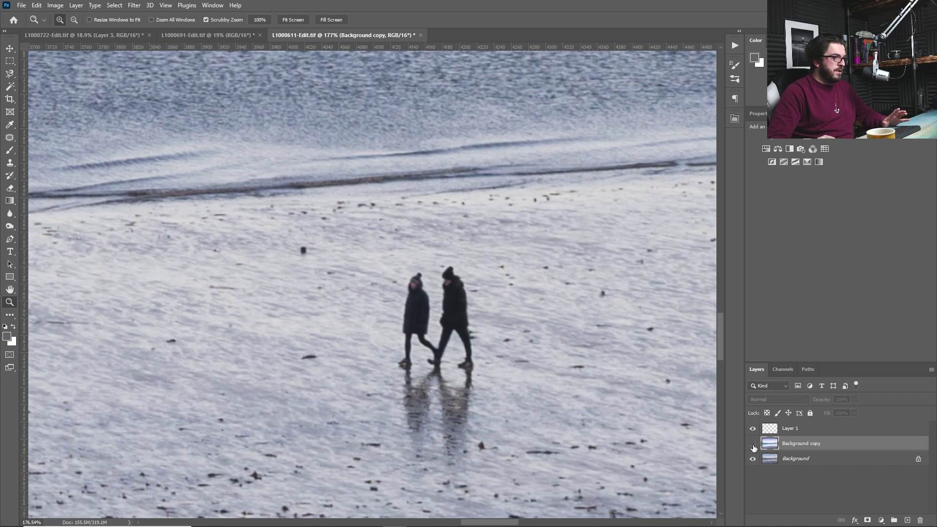
click(754, 444)
click(754, 445)
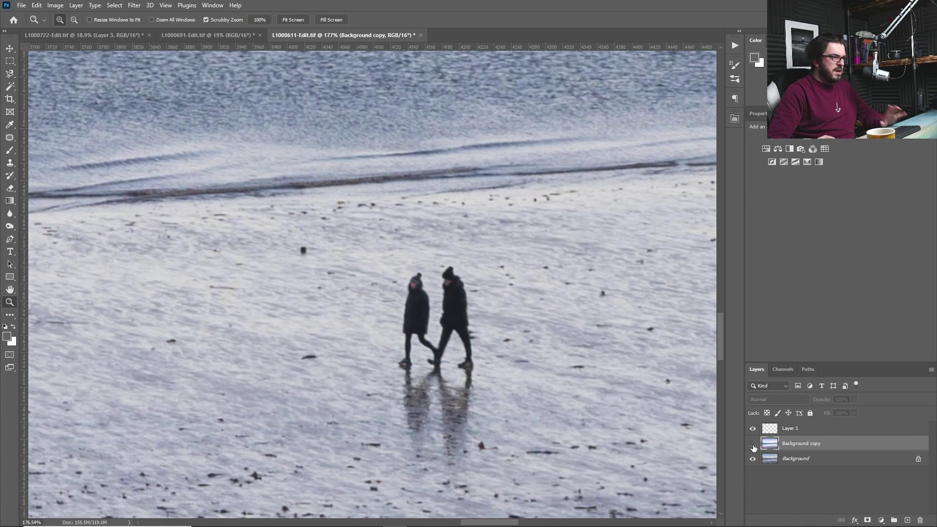
click(753, 444)
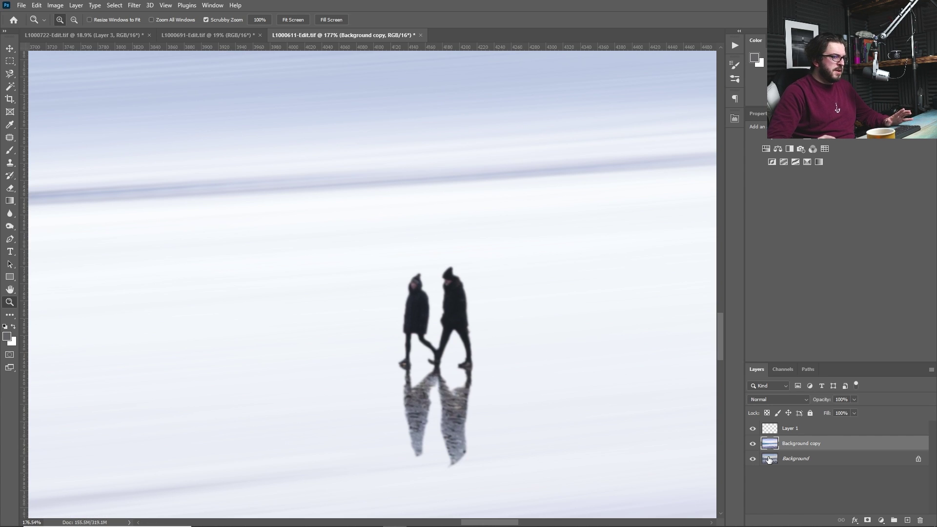
Step: Cut the reflections below the couple's feet out of Layer 1 with a rectangular selection
click(774, 430)
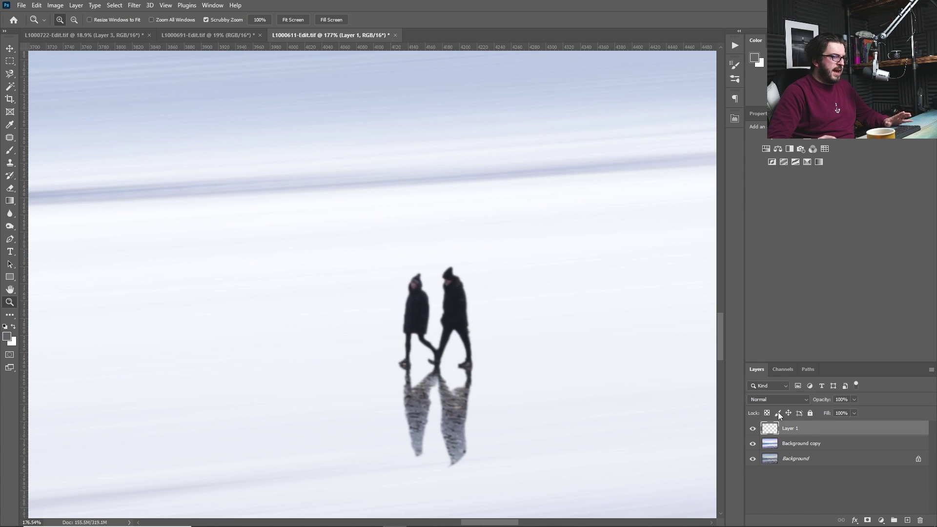
click(10, 61)
drag(396, 366, 486, 478)
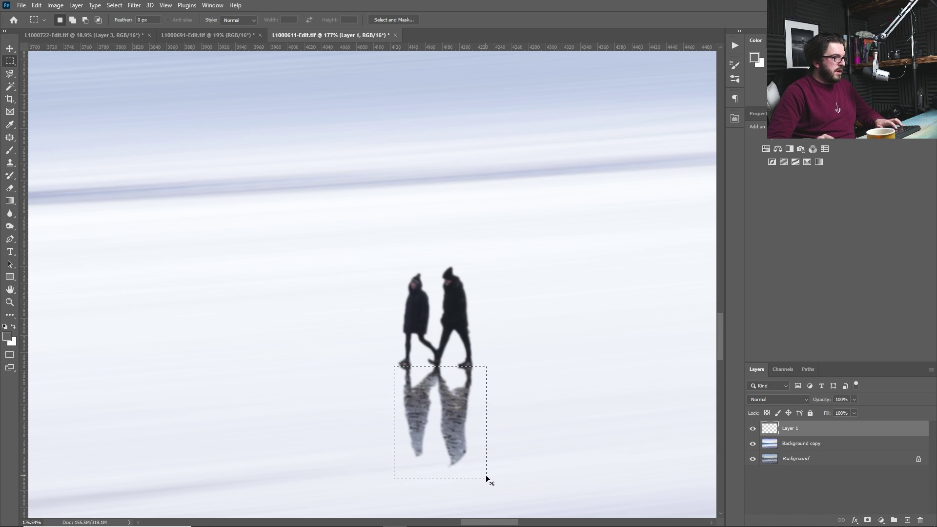
key(ctrl+x)
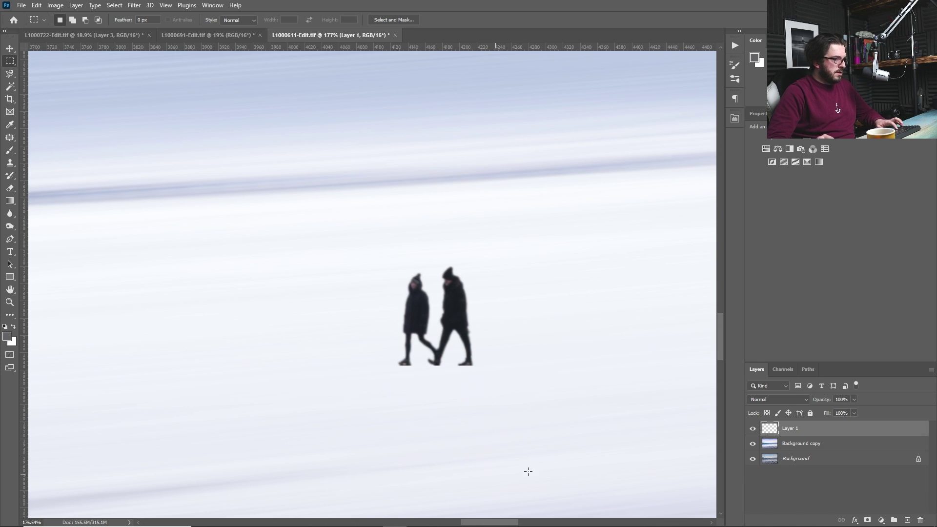
Step: Paste the reflections onto their own layer, aligned beneath the couple's feet, and set its opacity to 74%
key(ctrl+v)
key(v)
drag(467, 433, 456, 406)
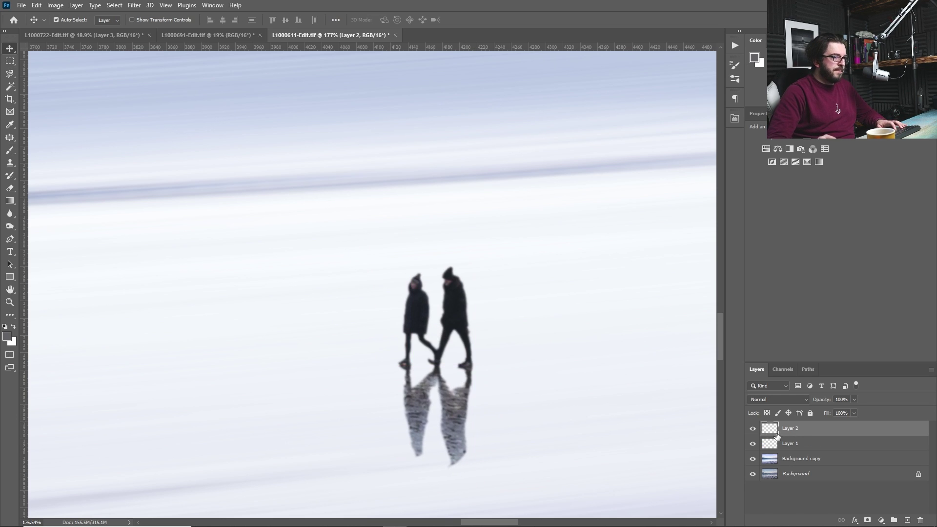
click(854, 400)
drag(844, 411, 843, 412)
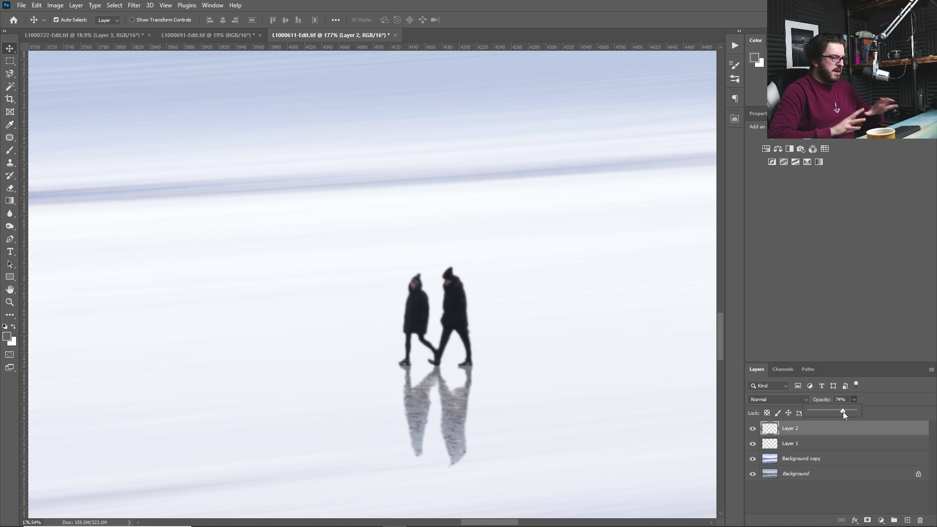
Step: Apply a Motion Blur at an angle of -87° and a distance of 19 pixels to the reflections, and check it by toggling the layer
click(133, 5)
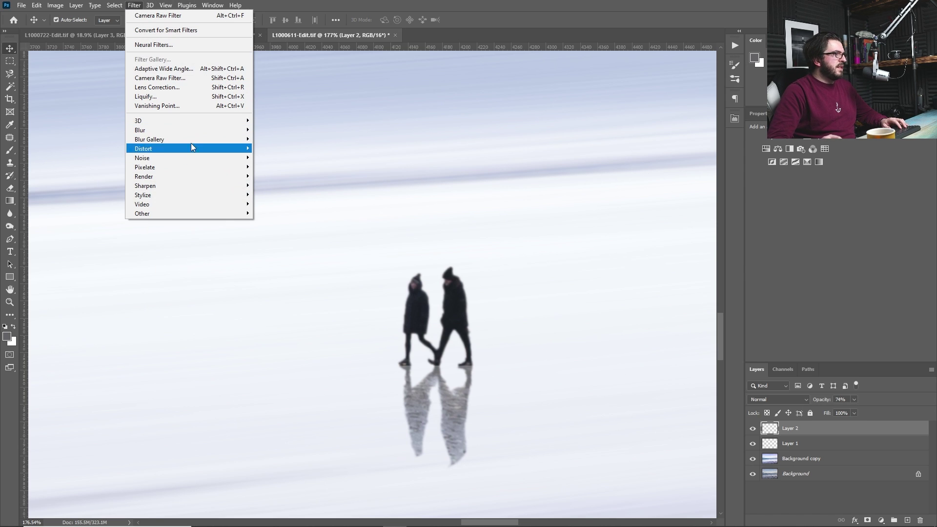
mouse_move(246, 134)
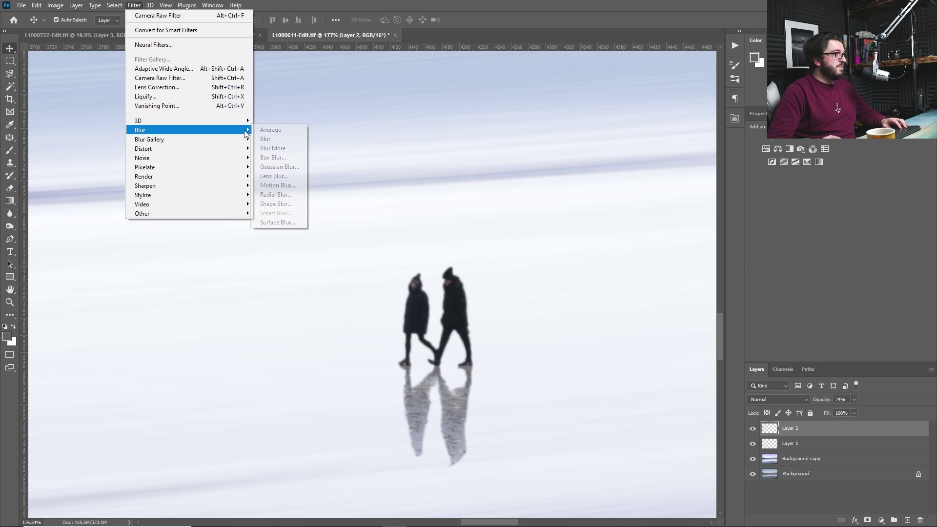
click(290, 186)
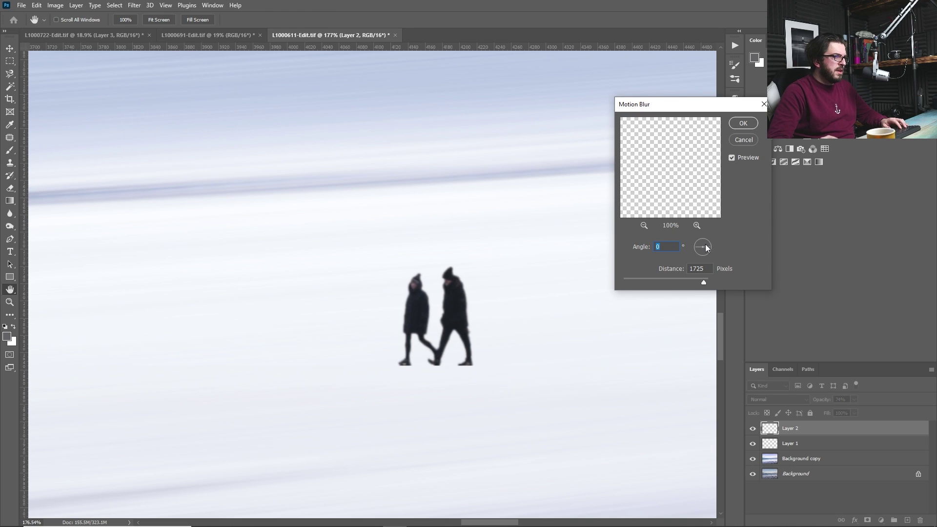
click(702, 239)
drag(644, 278, 631, 285)
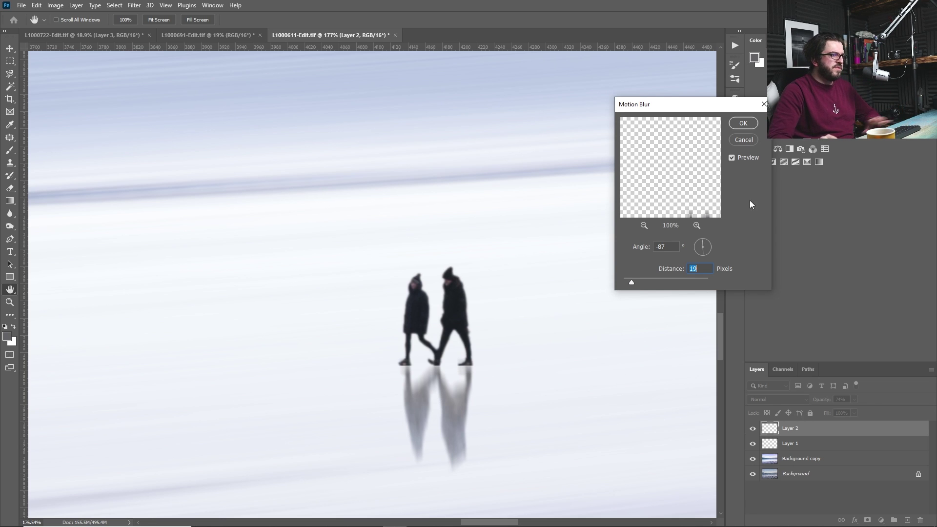
click(749, 122)
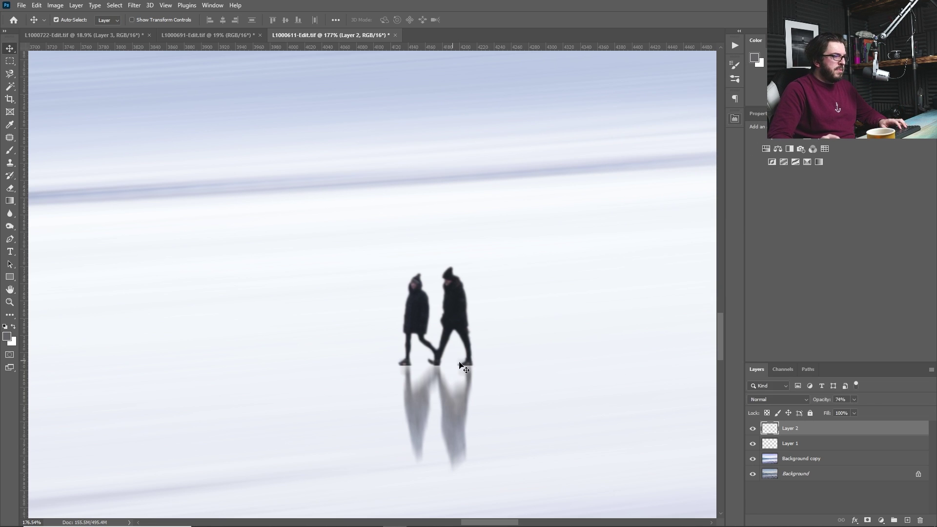
click(753, 429)
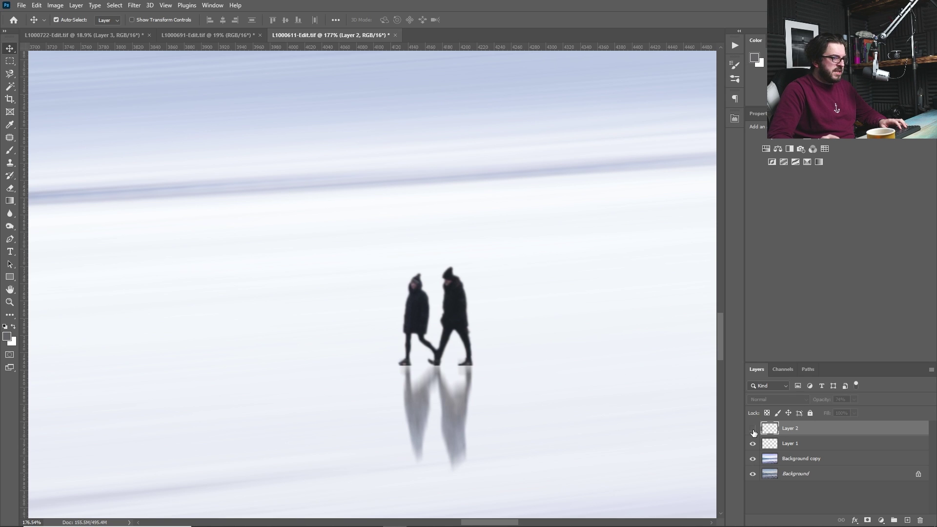
click(753, 429)
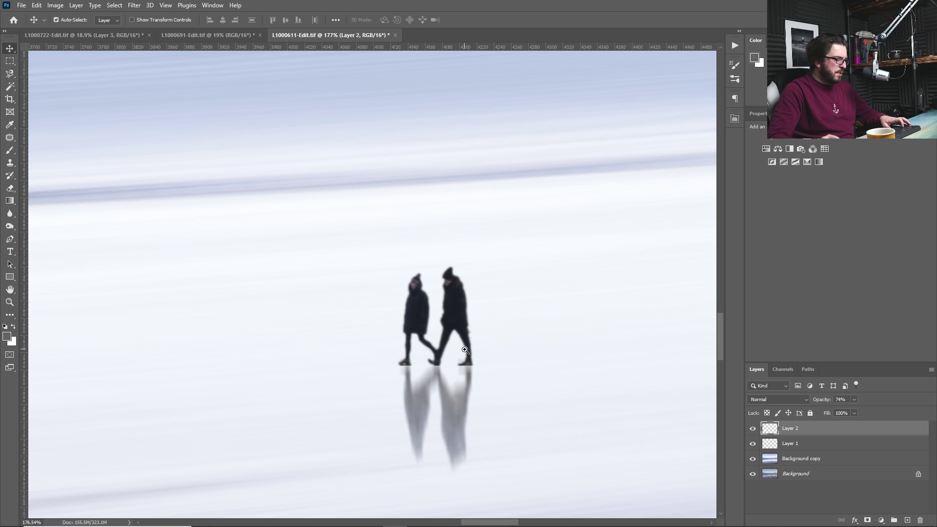
Step: Clear the blurred reflection overlapping the couple's feet on Layer 2 using a rectangular selection that ends at their soles, and deselect
key(z)
click(441, 359)
click(441, 360)
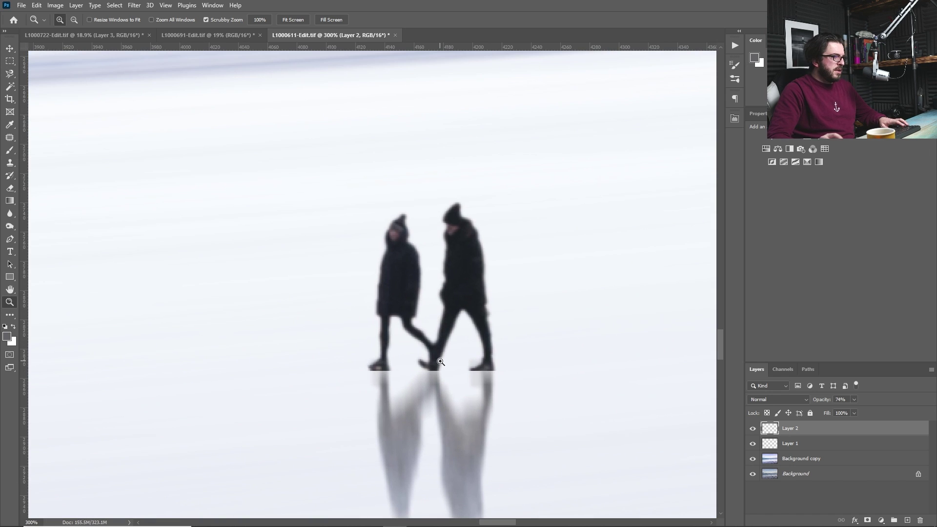
click(10, 61)
drag(361, 373, 543, 266)
key(Up)
key(Up)
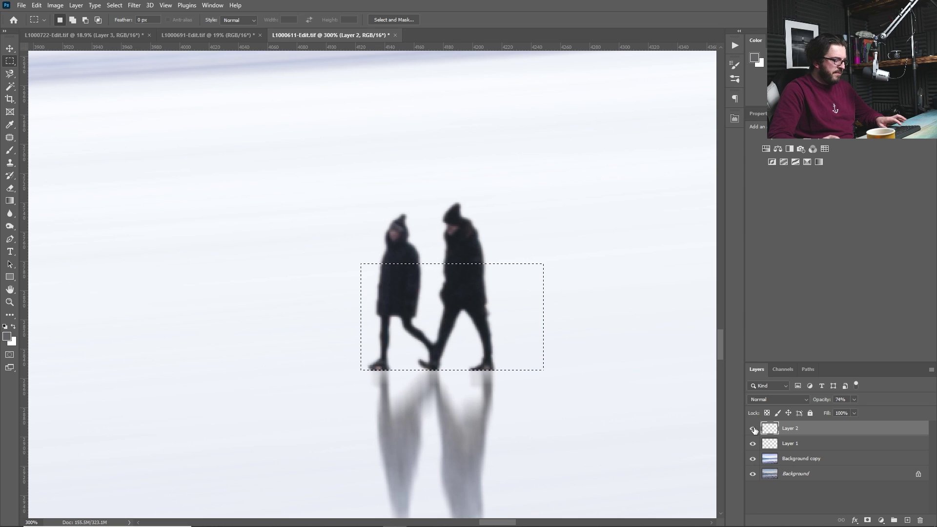
key(ctrl+d)
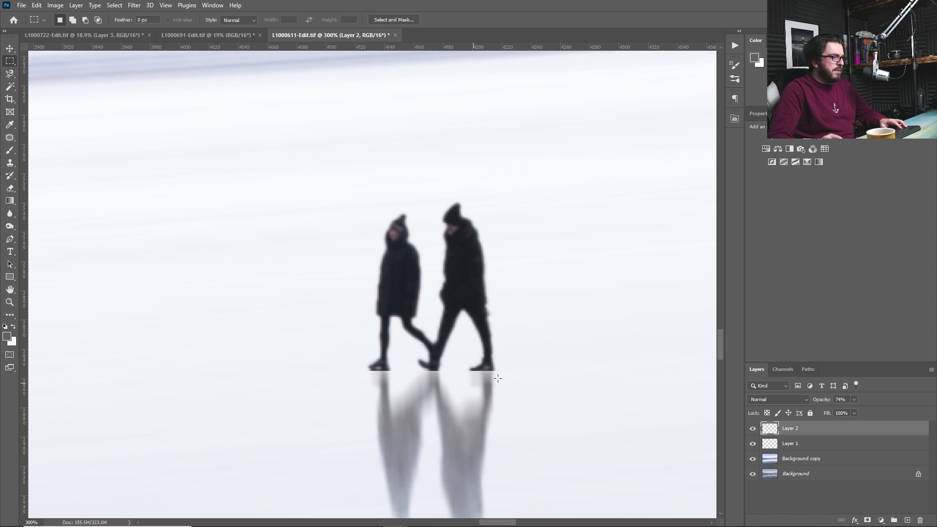
Step: Sample the dark shoe color and brush it at 14% flow where the couple's feet meet their reflections
scroll(428, 370, up, 1)
key(i)
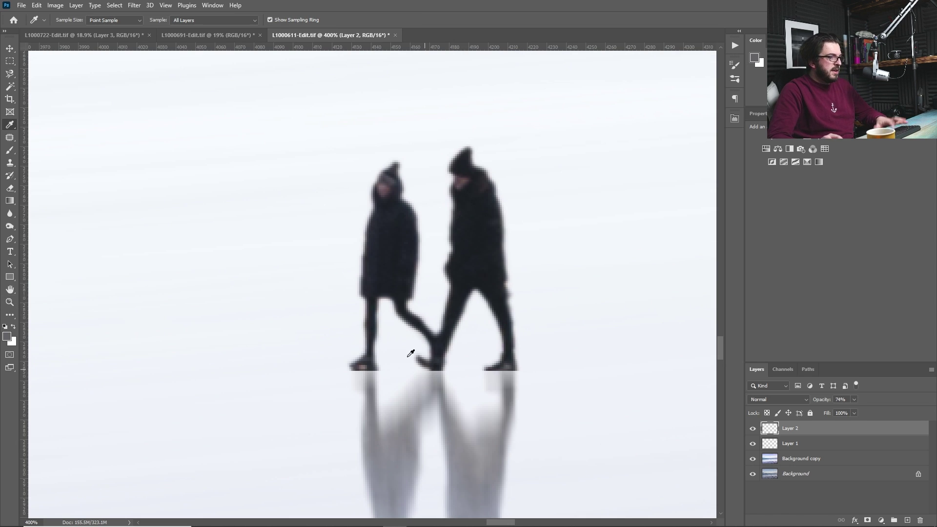
click(439, 359)
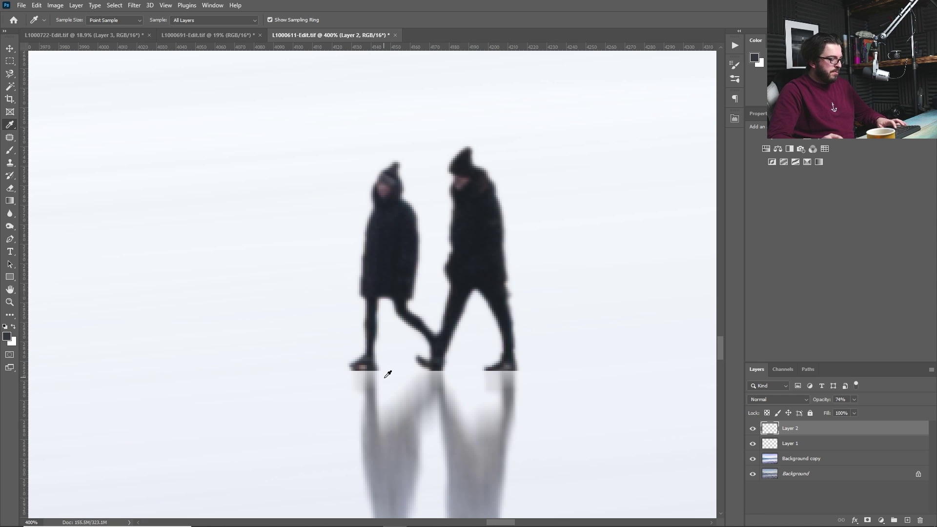
key(b)
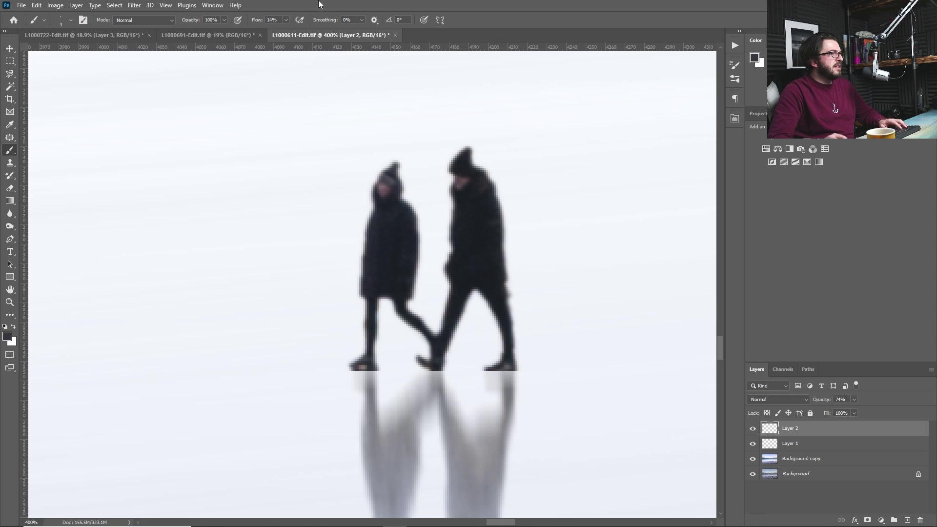
drag(368, 371, 372, 372)
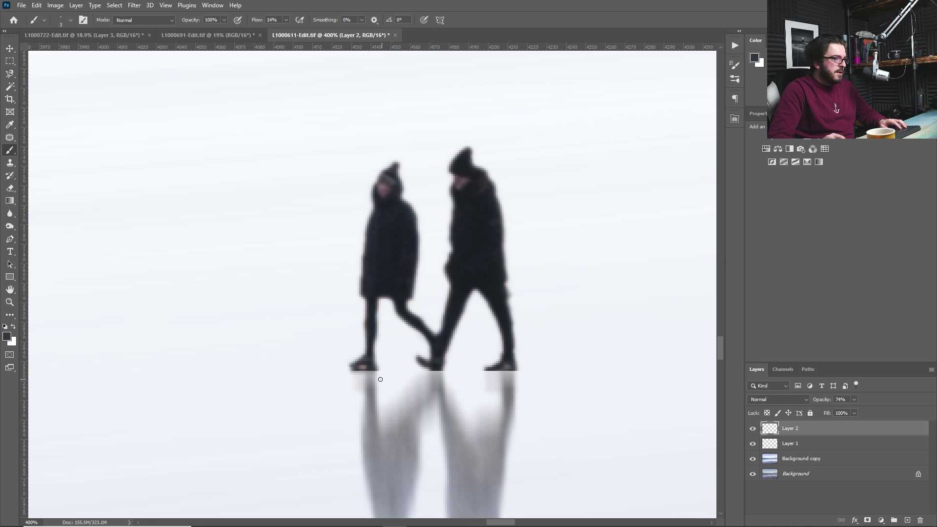
drag(372, 373, 371, 377)
drag(444, 373, 435, 373)
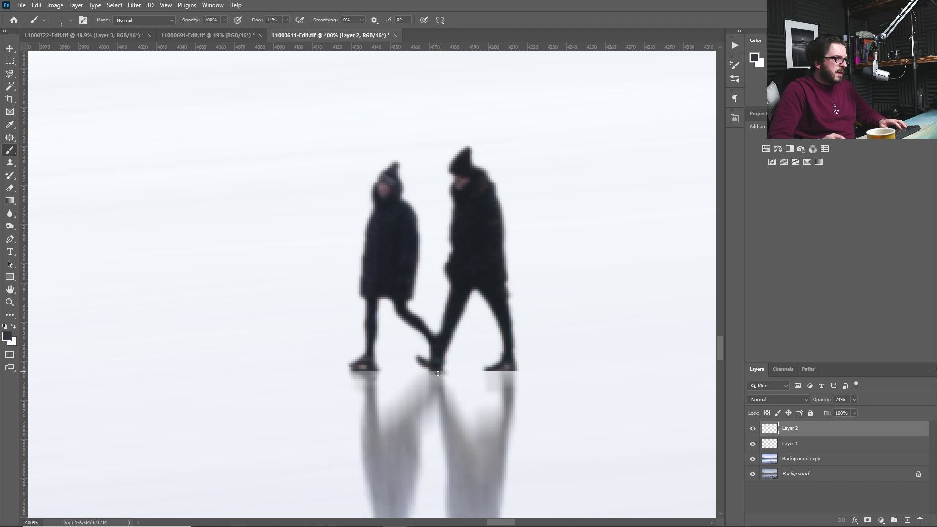
drag(497, 374, 493, 375)
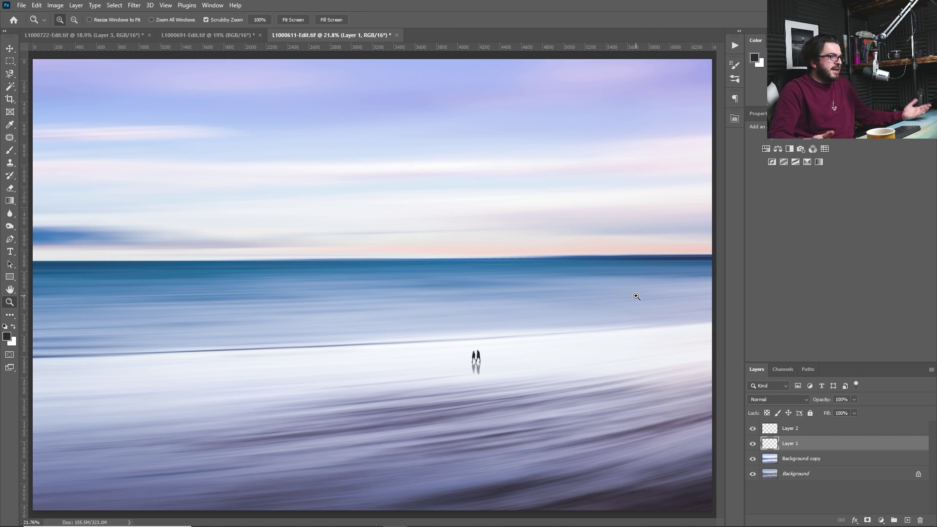
Step: Check the reflections by toggling Layer 2, and compare the edit with the original by toggling all layers above Background
click(753, 428)
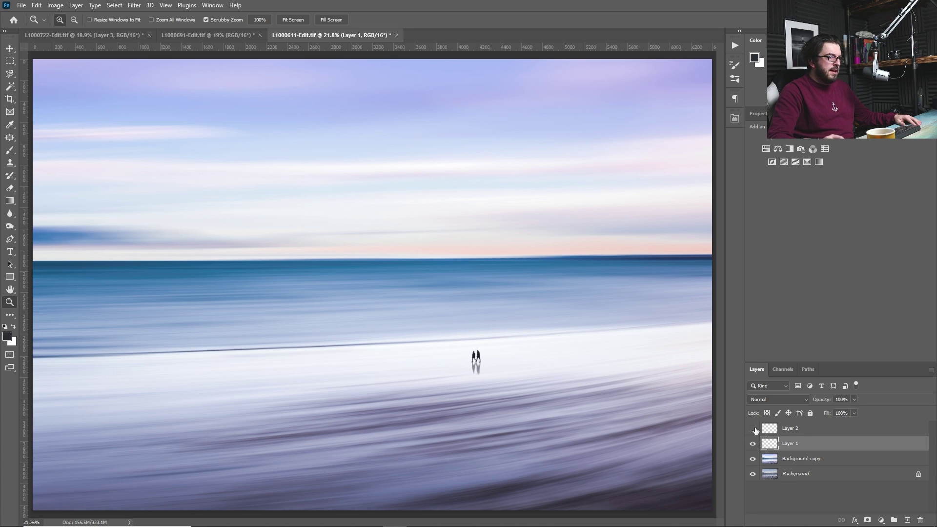
click(753, 429)
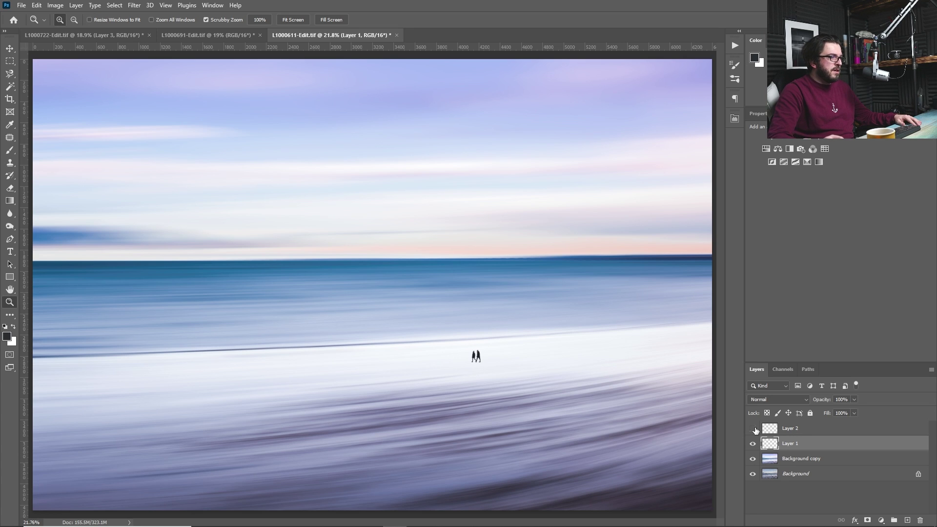
click(753, 429)
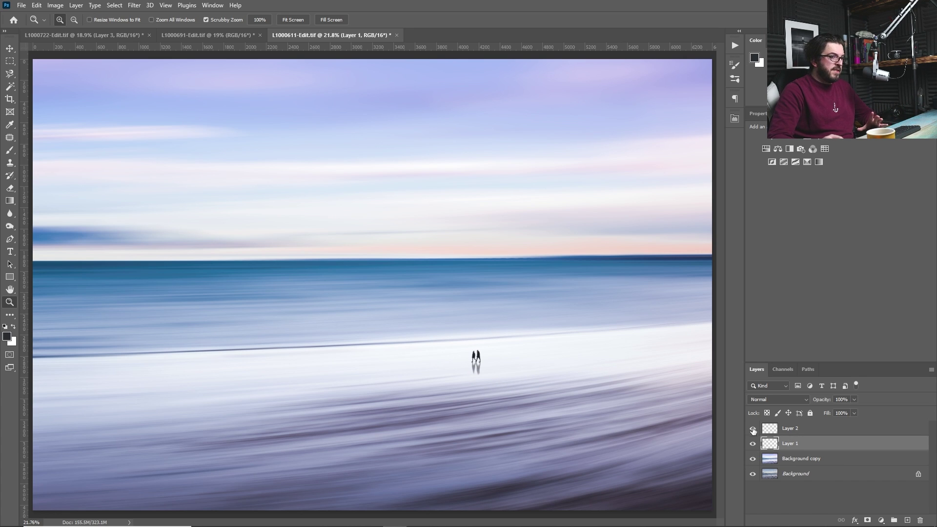
drag(753, 429, 753, 459)
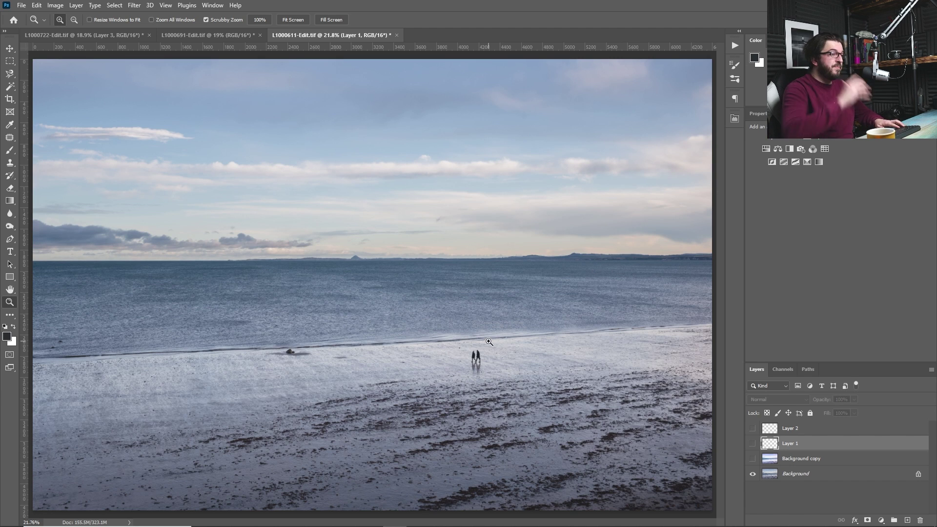
drag(752, 459, 749, 429)
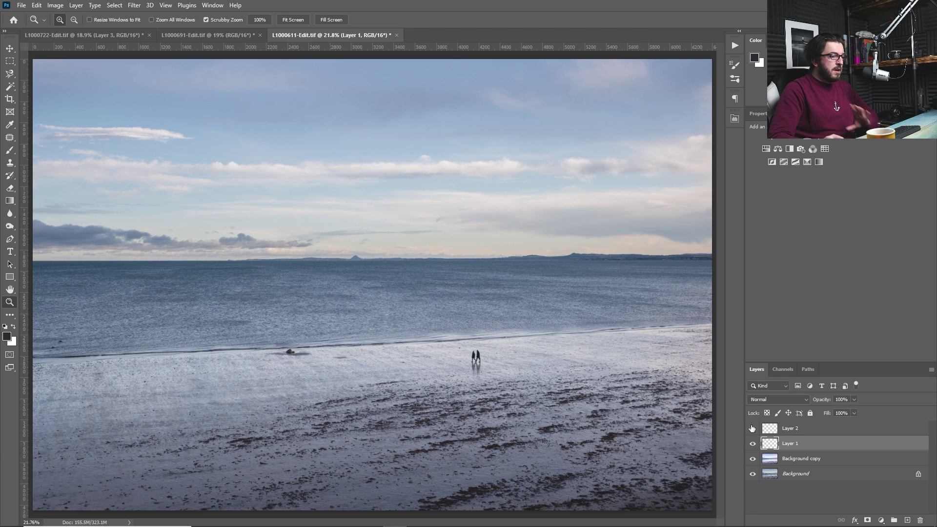
Step: Compare the dog walker image L1000691-Edit.tif before and after editing by toggling Layer 4's visibility
click(179, 35)
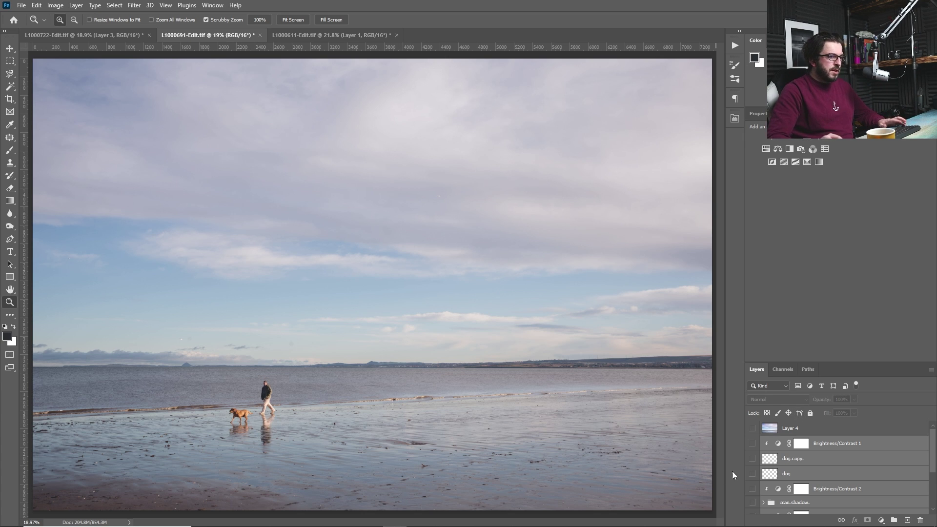
click(753, 429)
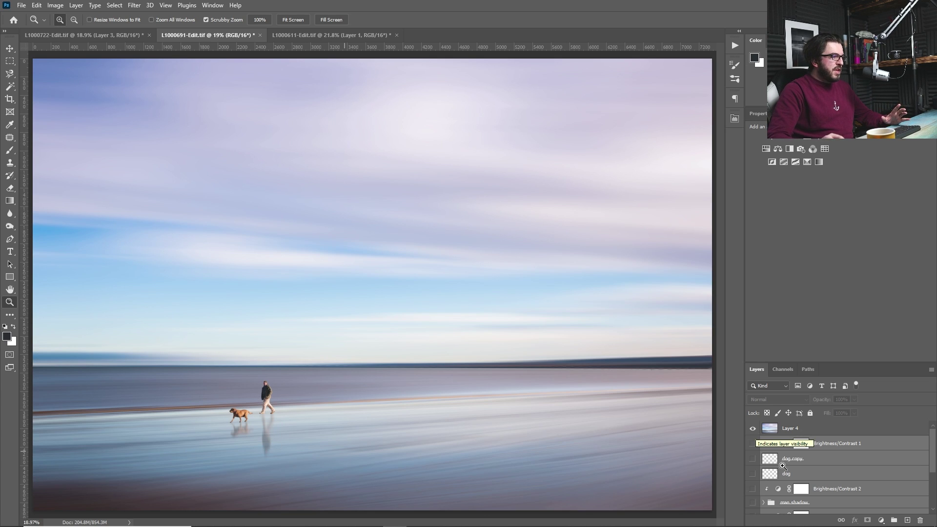
click(752, 428)
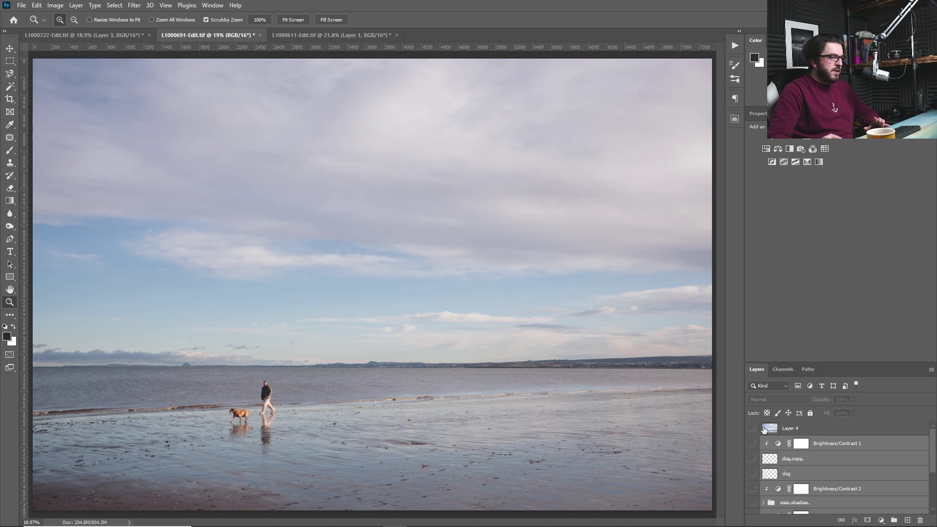
click(756, 429)
click(756, 429)
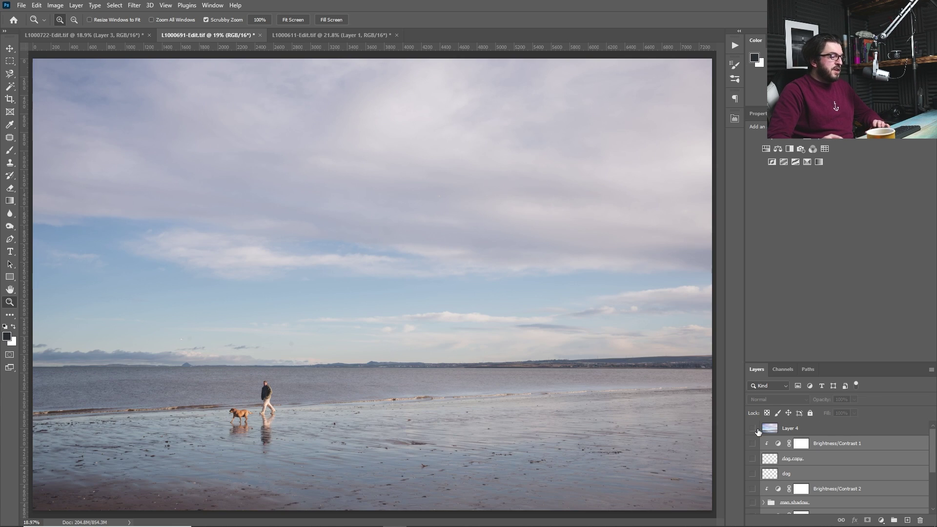
click(757, 429)
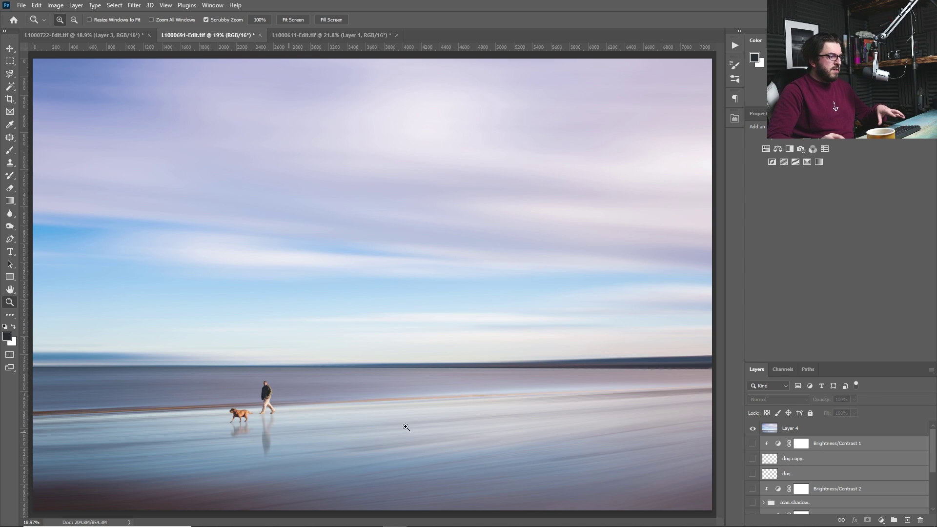
click(753, 428)
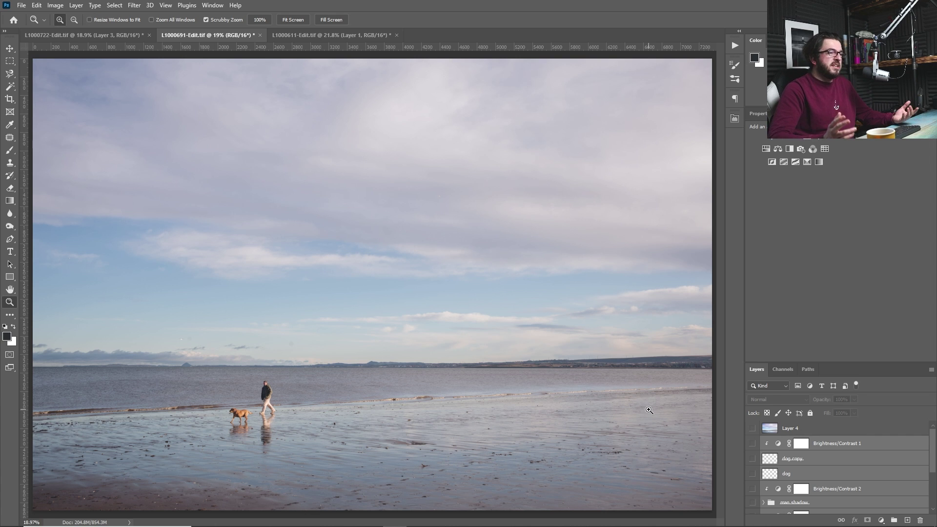
click(753, 429)
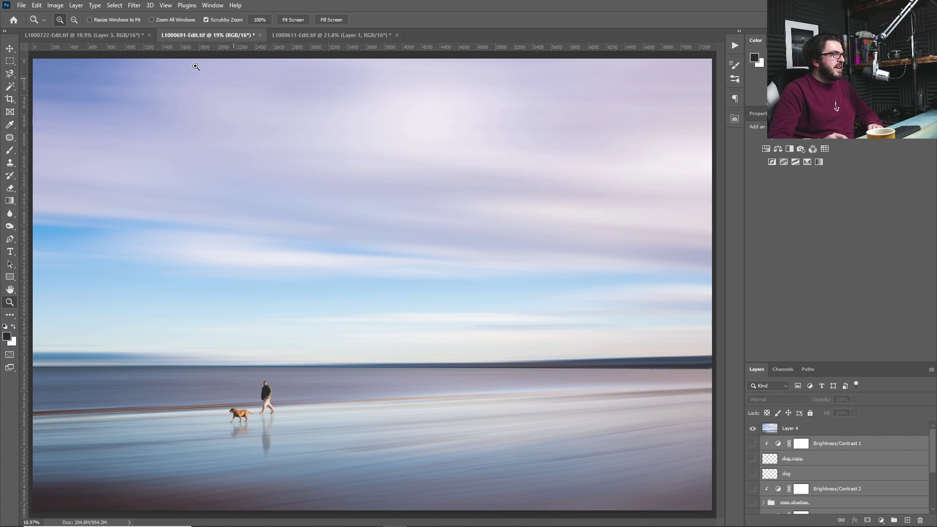
Step: Compare the runner image L1000722-Edit.tif before and after editing by toggling Layer 3's visibility
click(97, 34)
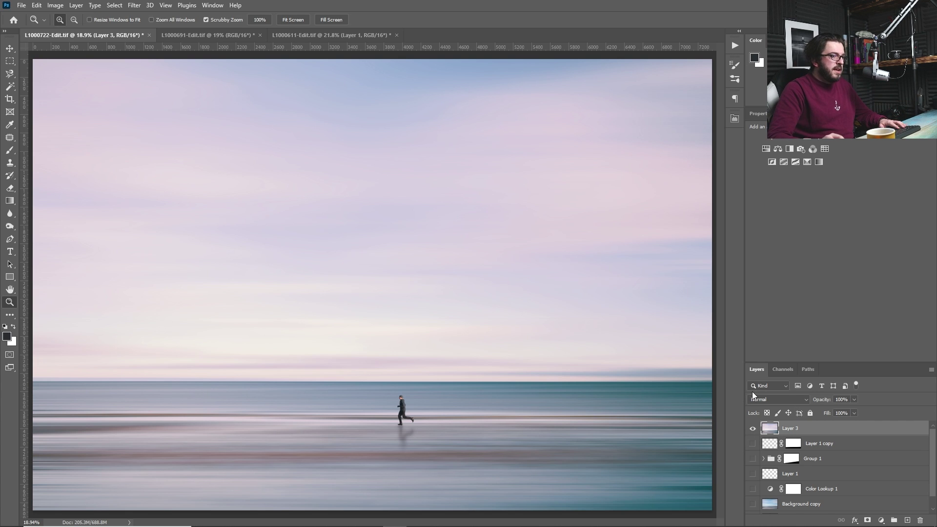
click(753, 430)
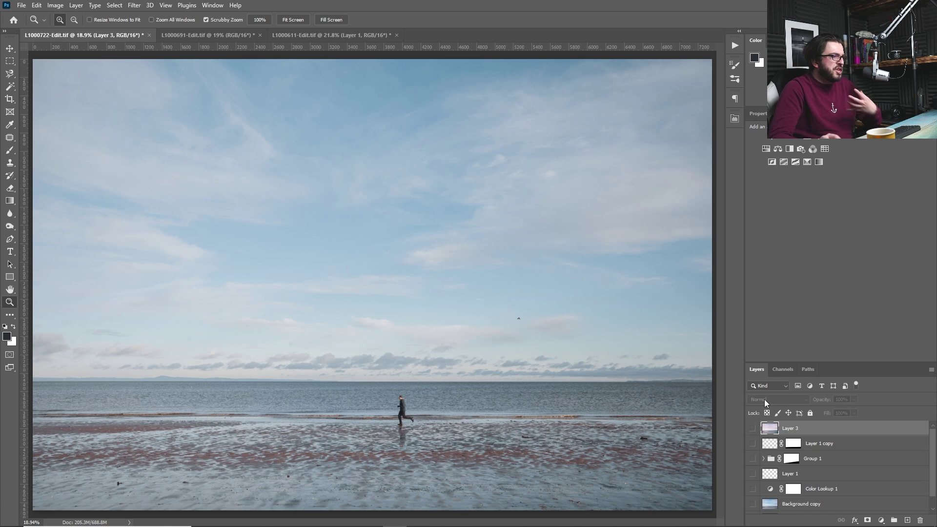
click(752, 428)
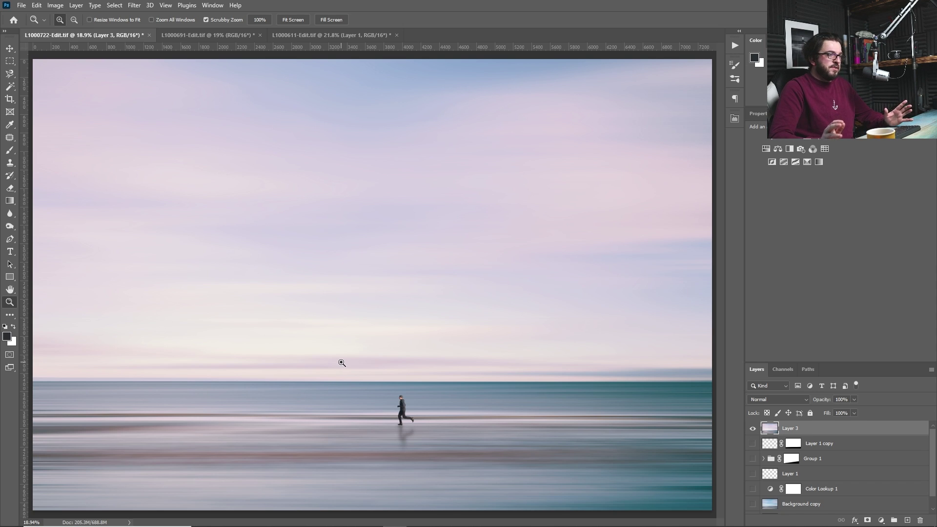
Step: Return to L1000611-Edit.tif and compare the finished couple seascape with its original by hiding and showing the three edit layers
click(329, 36)
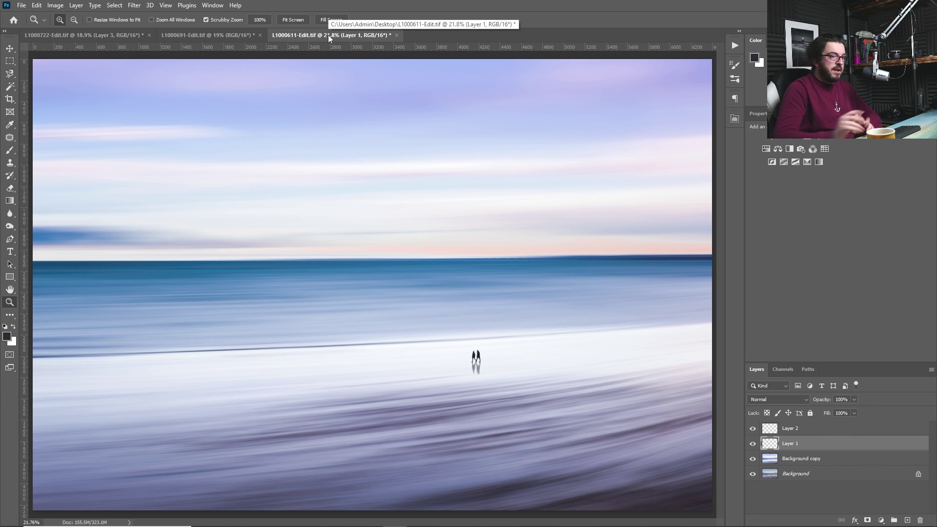
drag(752, 429, 756, 464)
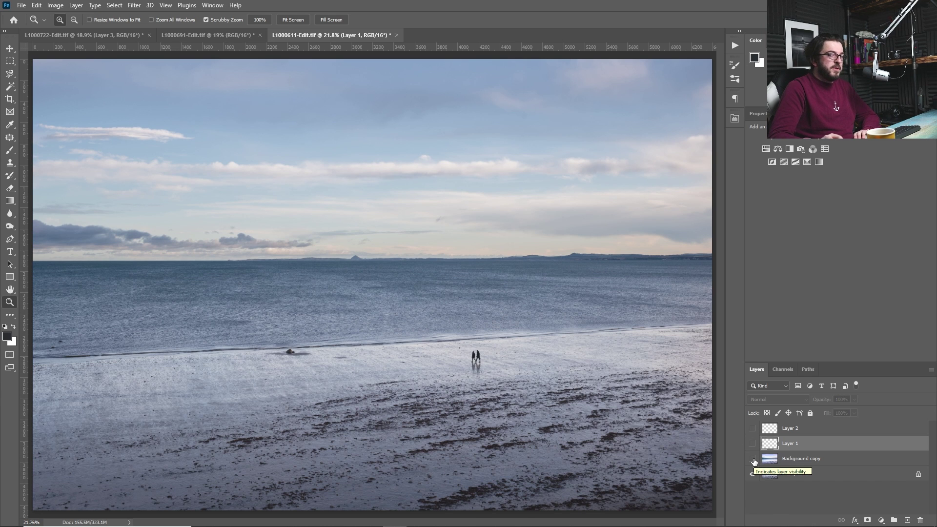
drag(754, 461, 759, 428)
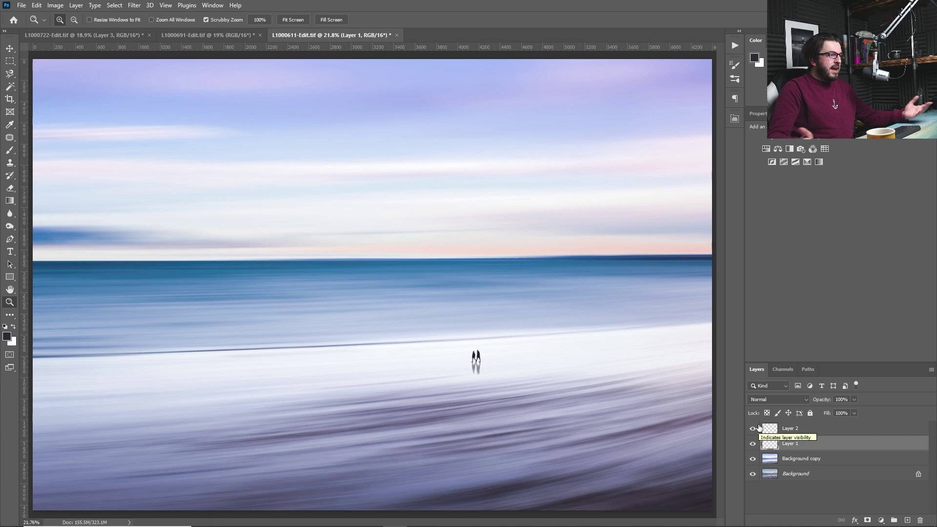